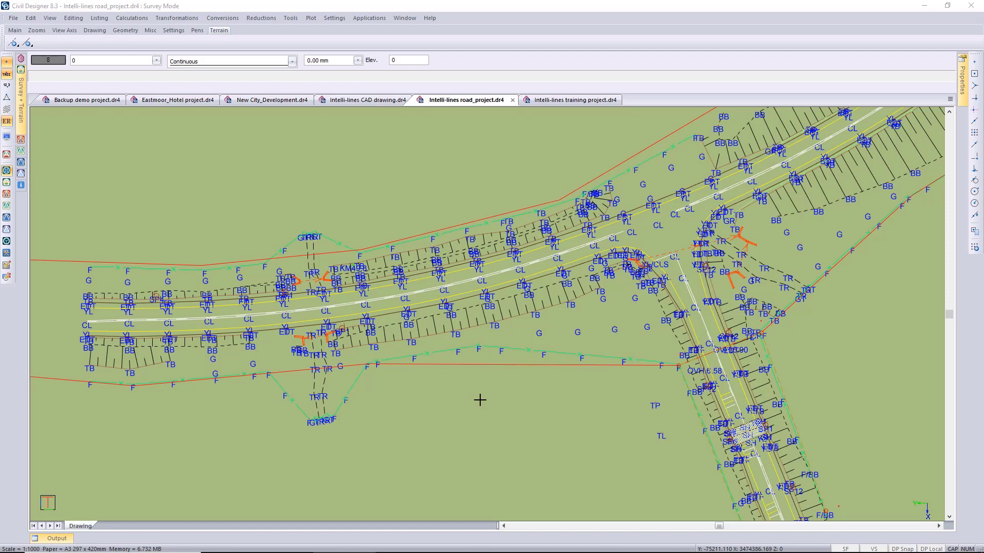
Step: Limit the visible layers of the road project drawing to the current layer only
click(527, 459)
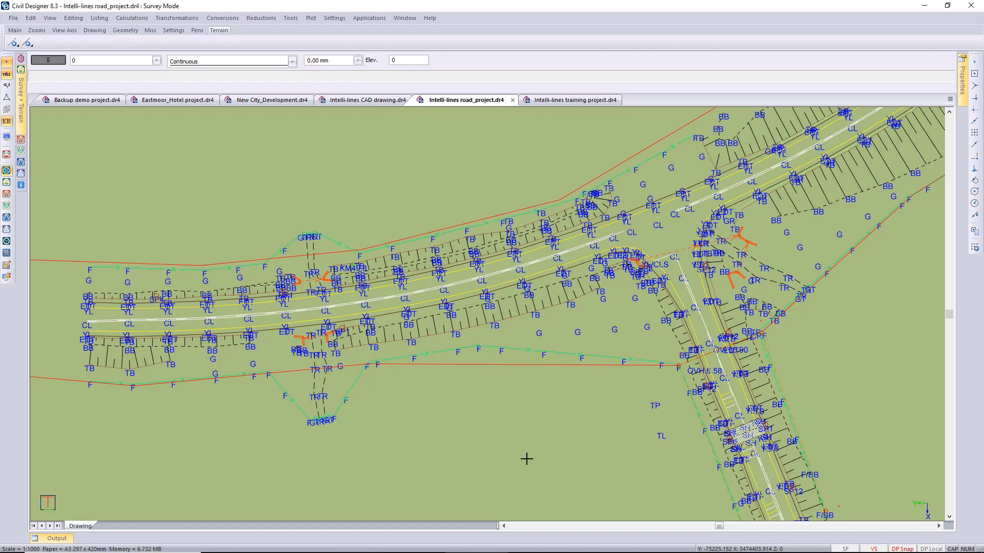
key(ctrl+l)
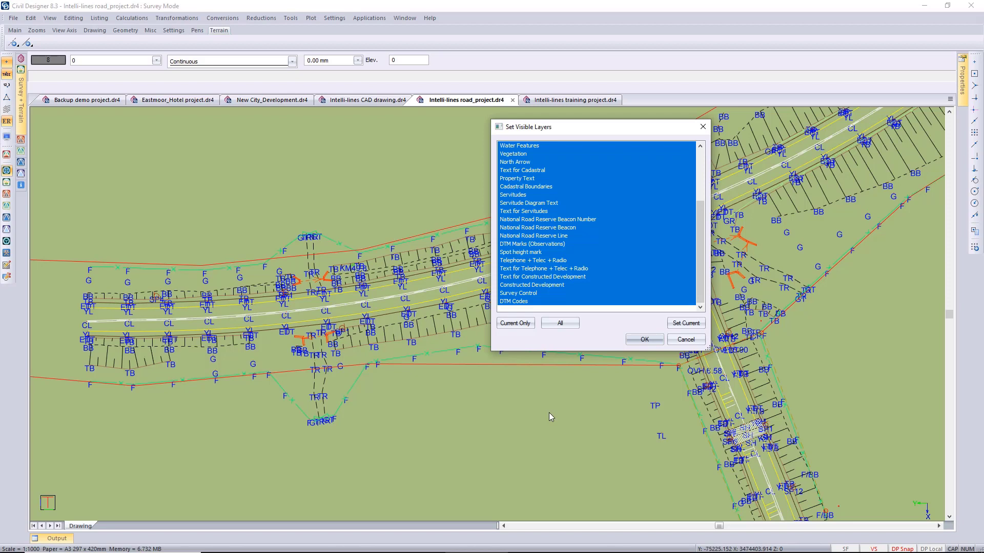
click(523, 324)
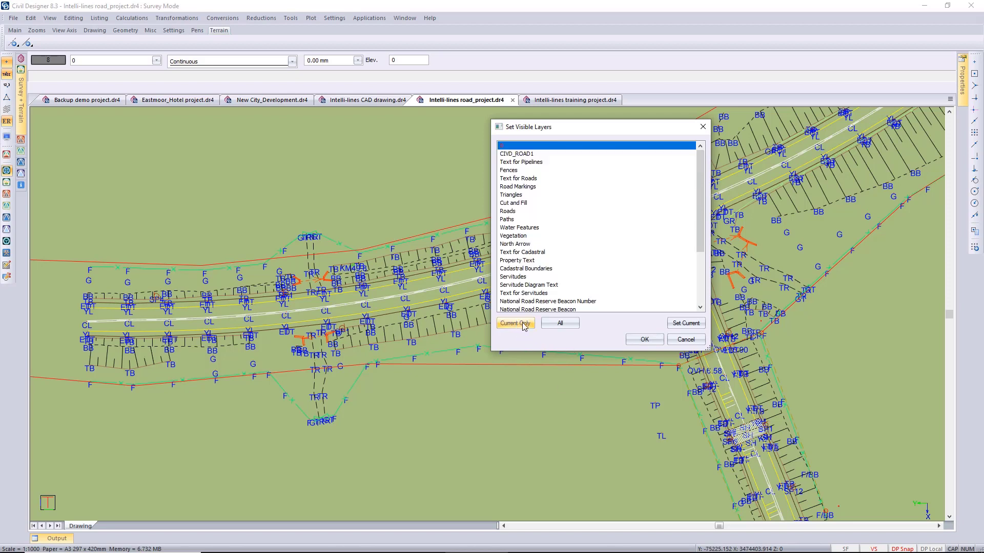
click(644, 340)
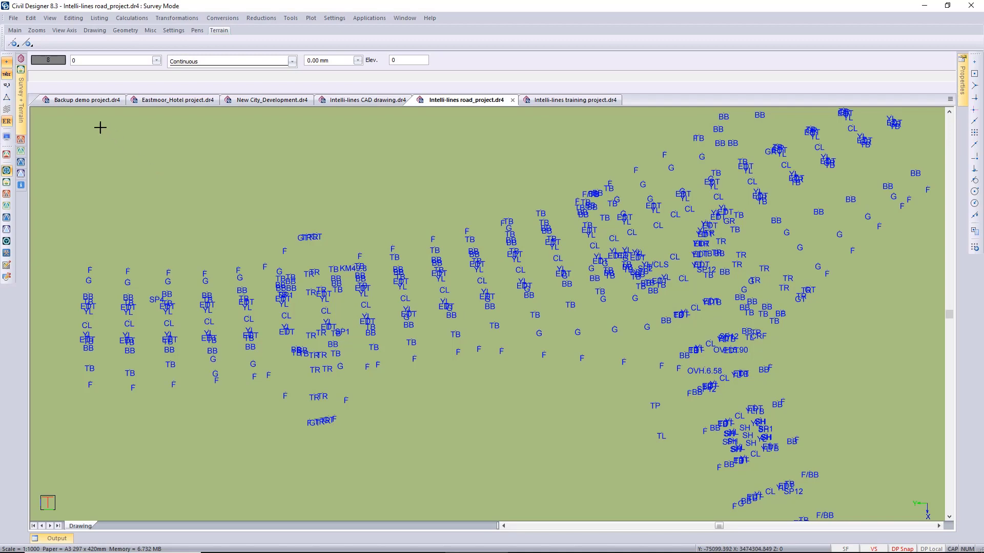
Step: Turn on the display of the terrain's triangulated break lines and inspect them at the road cross-sections
click(6, 101)
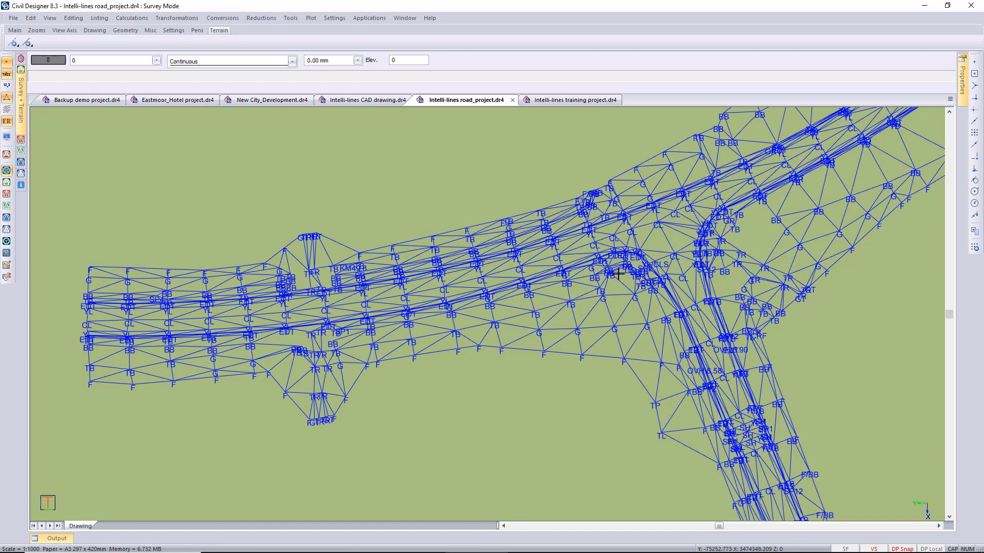
scroll(577, 289, up, 3)
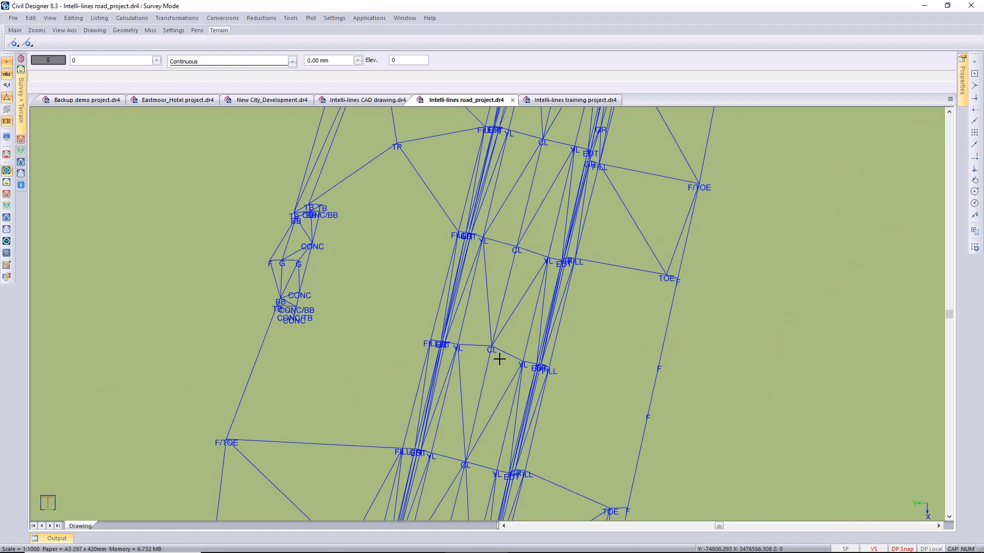
scroll(481, 372, up, 3)
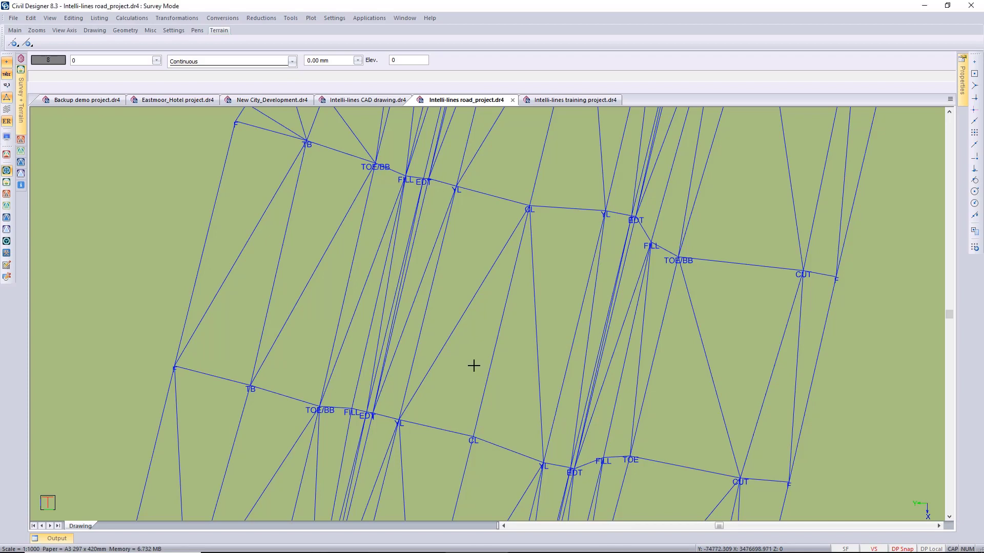
Step: Make all drawing layers visible again together with the break lines
key(l)
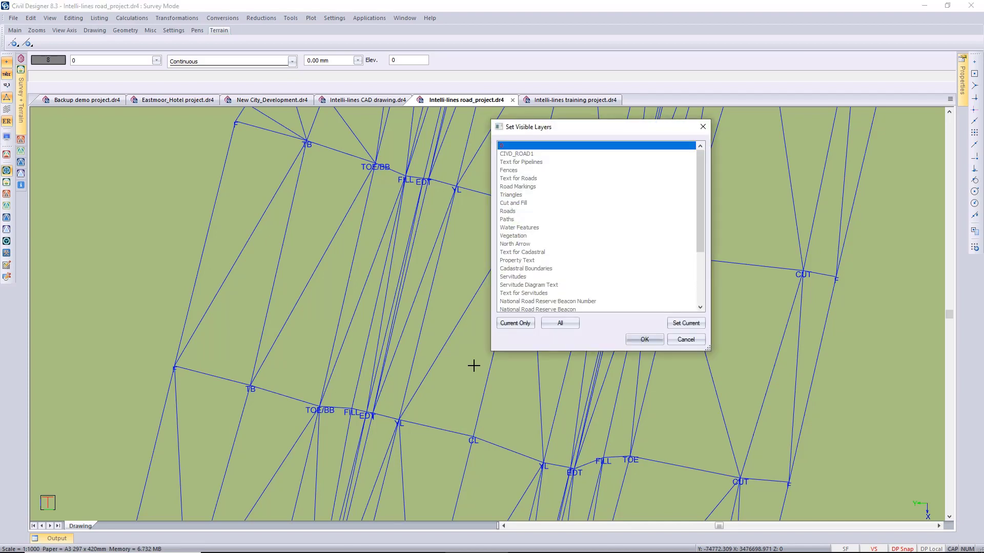
click(555, 326)
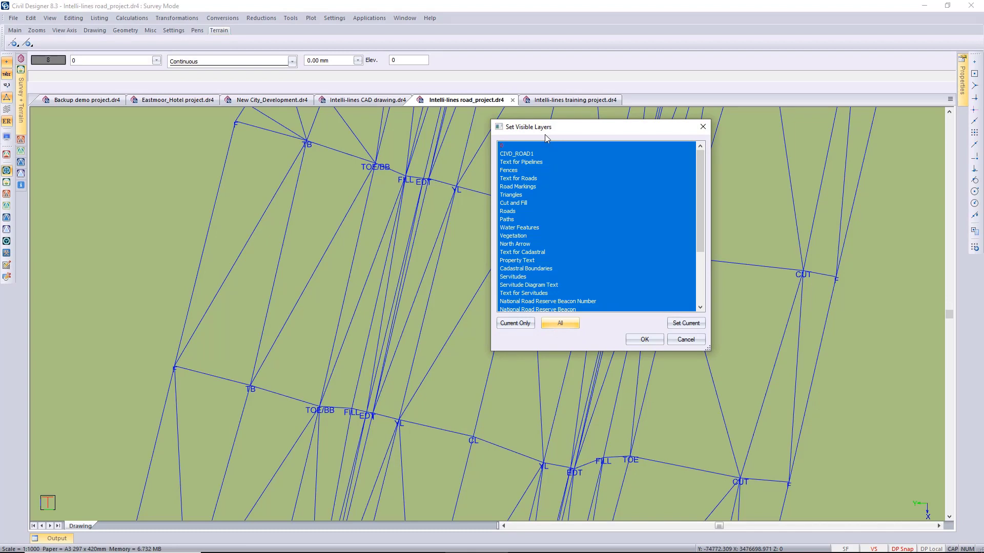
click(642, 340)
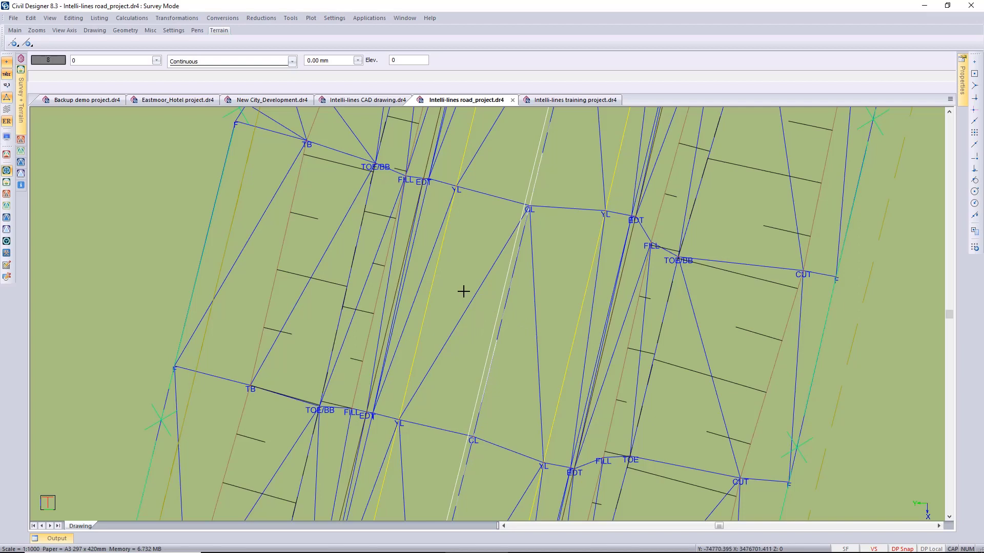
Step: Switch to Terrain mode and remove all break lines using a new filter limited to the specific surface NGL
click(368, 17)
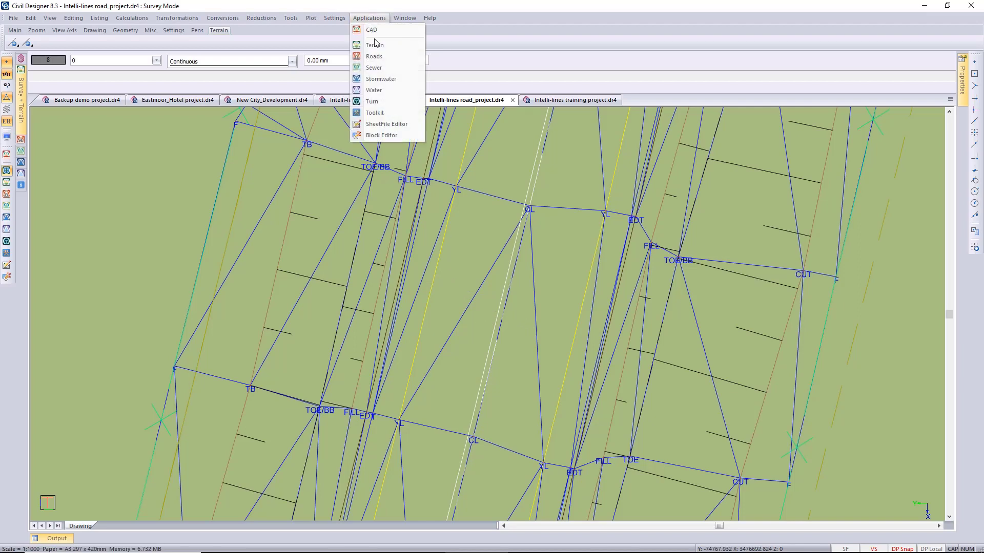
click(380, 45)
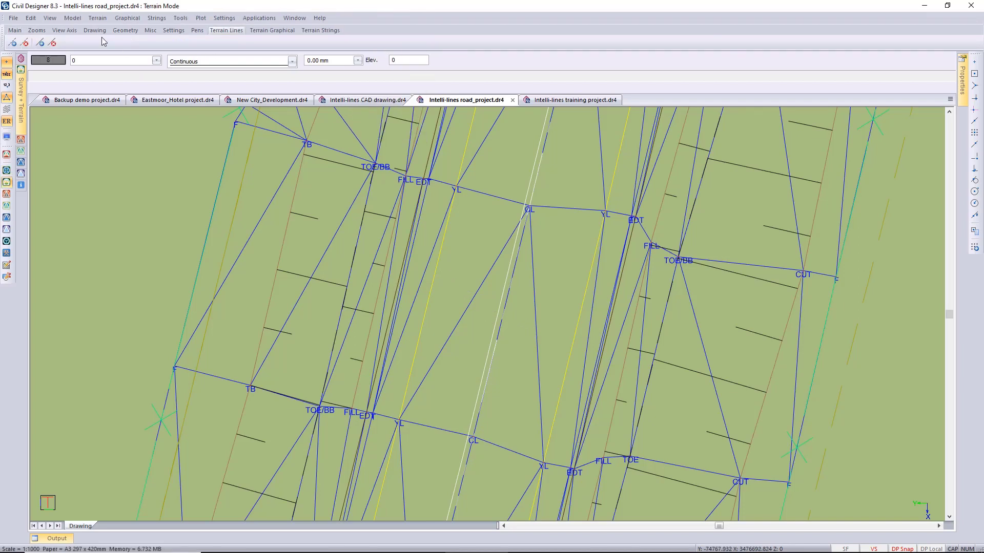
click(72, 18)
mouse_move(123, 254)
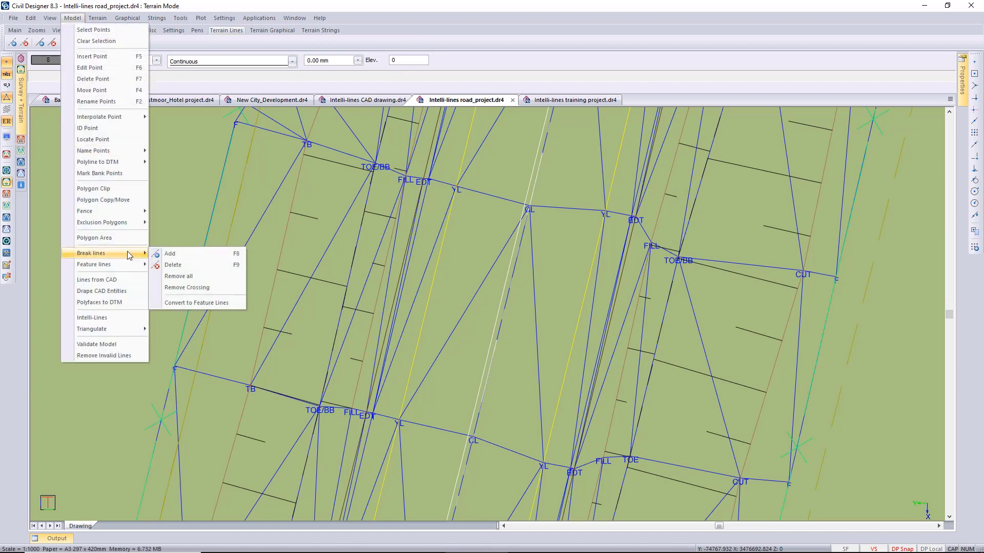
click(191, 280)
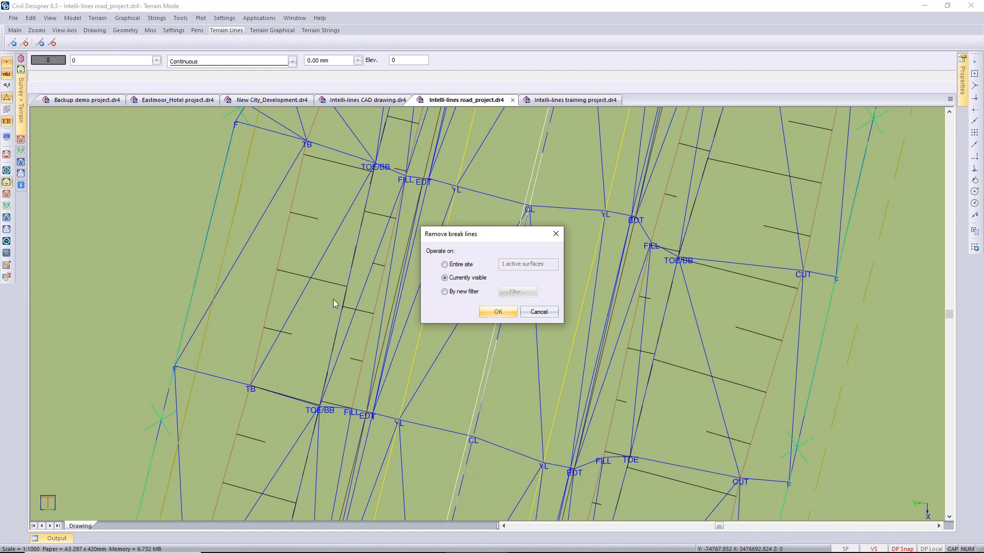
click(444, 292)
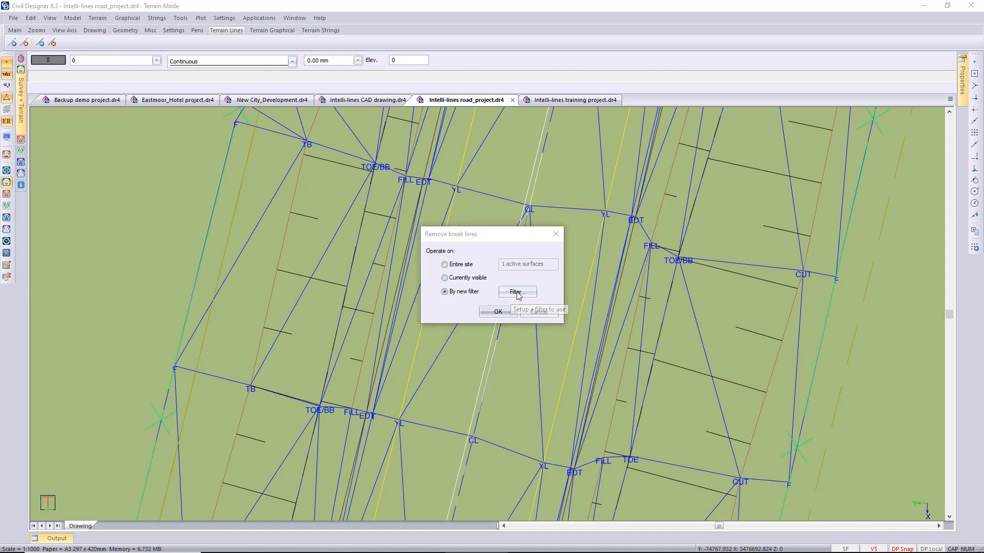
click(517, 292)
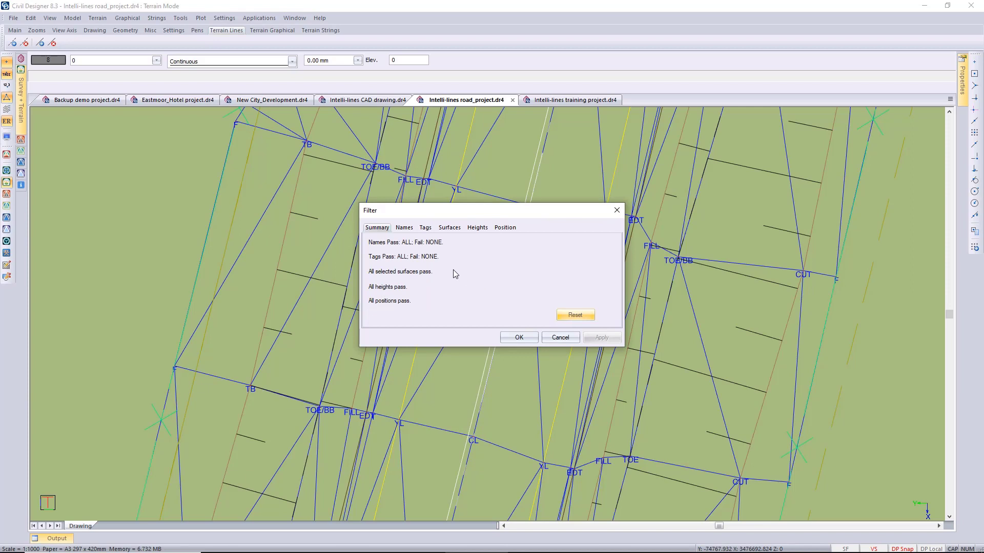
click(450, 229)
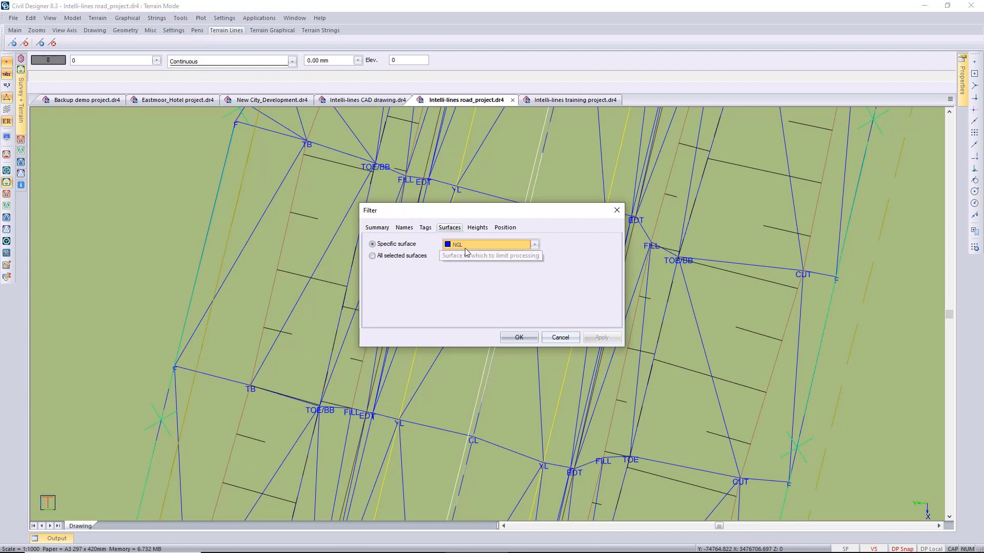
click(518, 337)
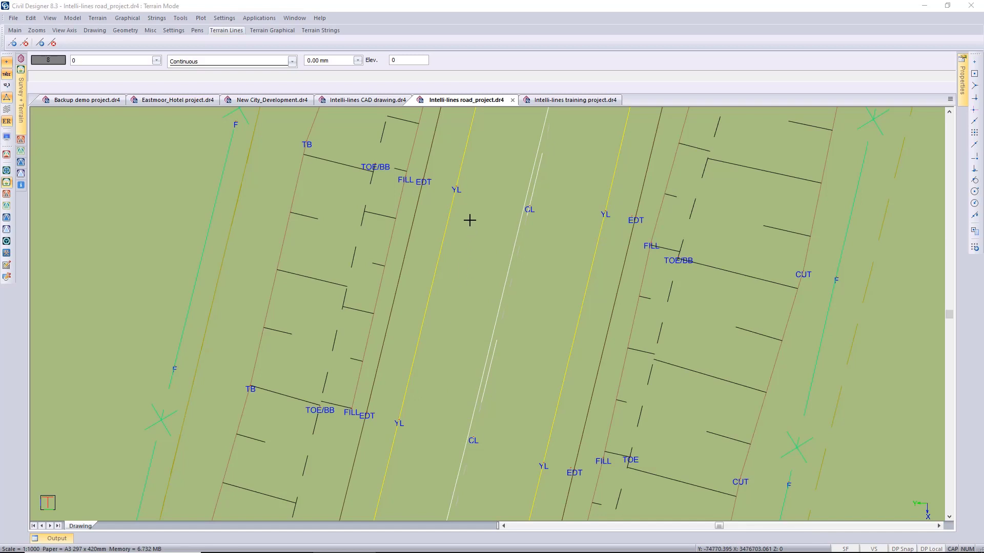
Step: Hide every layer except the current one so only the terrain point codes are shown
click(482, 306)
key(F7)
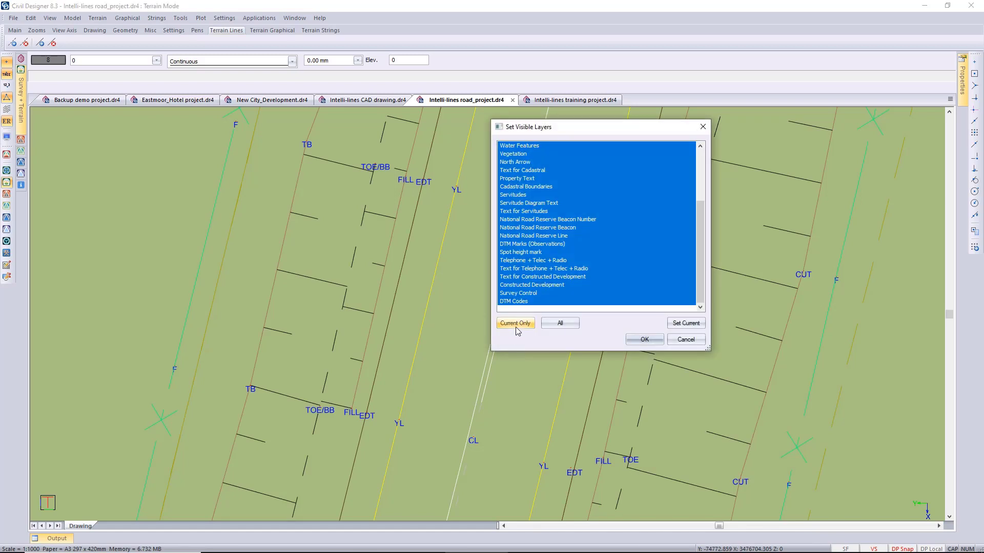
click(516, 326)
click(637, 341)
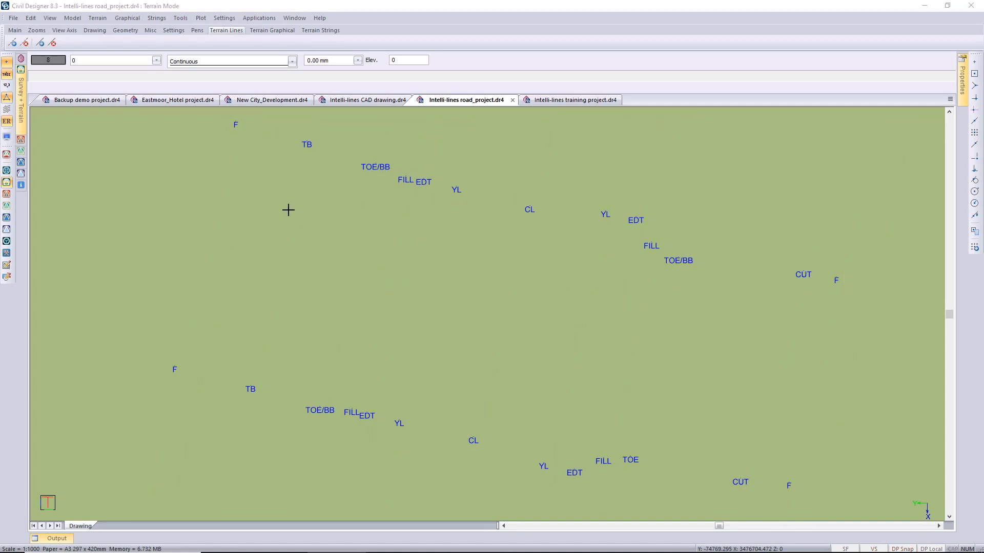
Step: Triangulate the NGL surface in memory with a maximum line length of 20.000
click(75, 18)
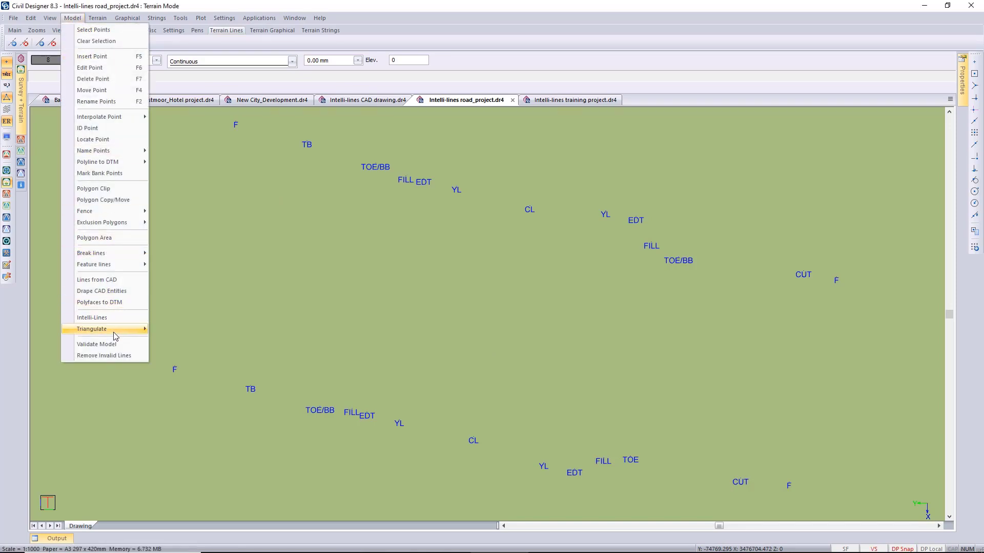
mouse_move(125, 331)
click(164, 332)
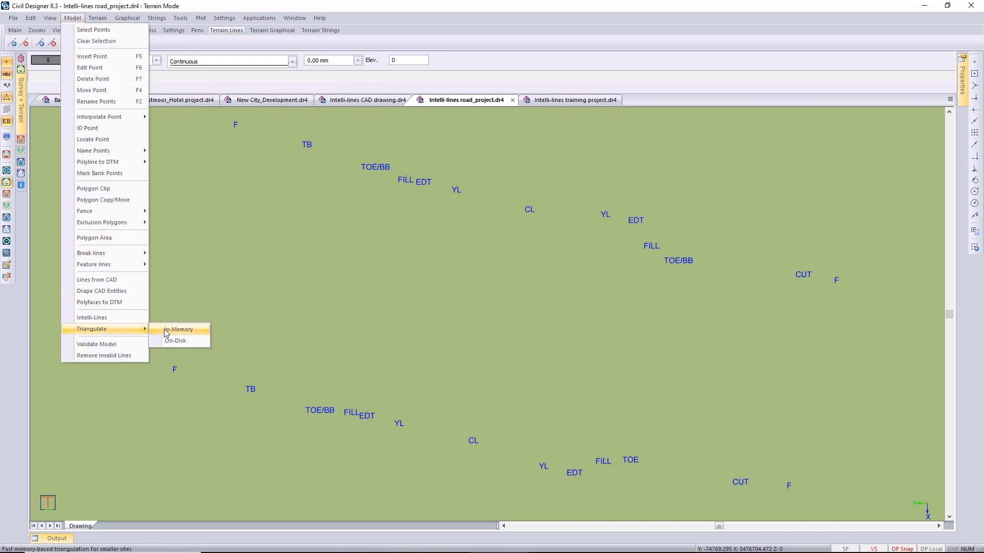
key(ctrl)
click(172, 331)
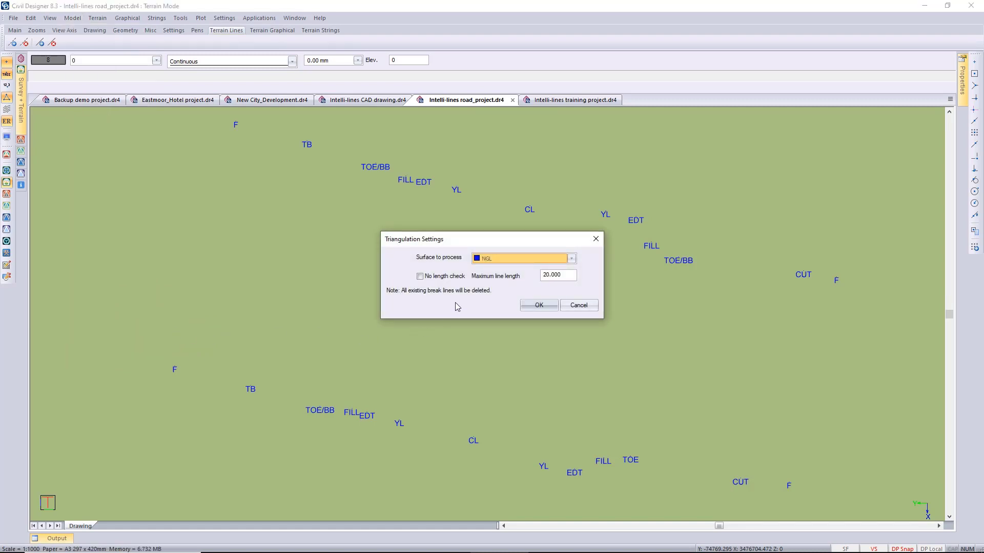
click(539, 305)
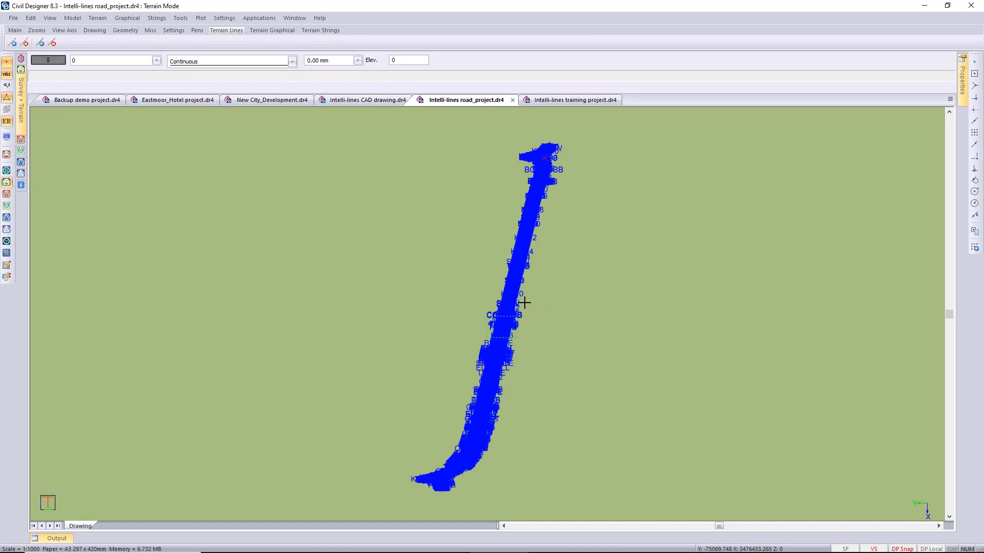
Step: Examine how the triangulated lines connect the EDT, FILL, TOE and TB points between neighbouring road cross-sections
scroll(524, 303, up, 5)
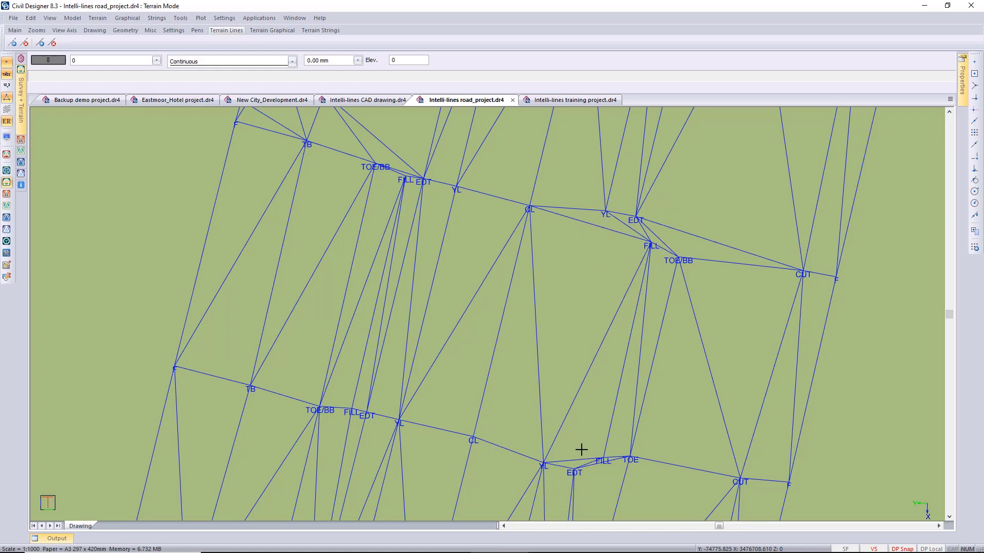
click(576, 468)
mouse_move(384, 226)
middle_down()
mouse_move(356, 277)
mouse_move(336, 409)
middle_up()
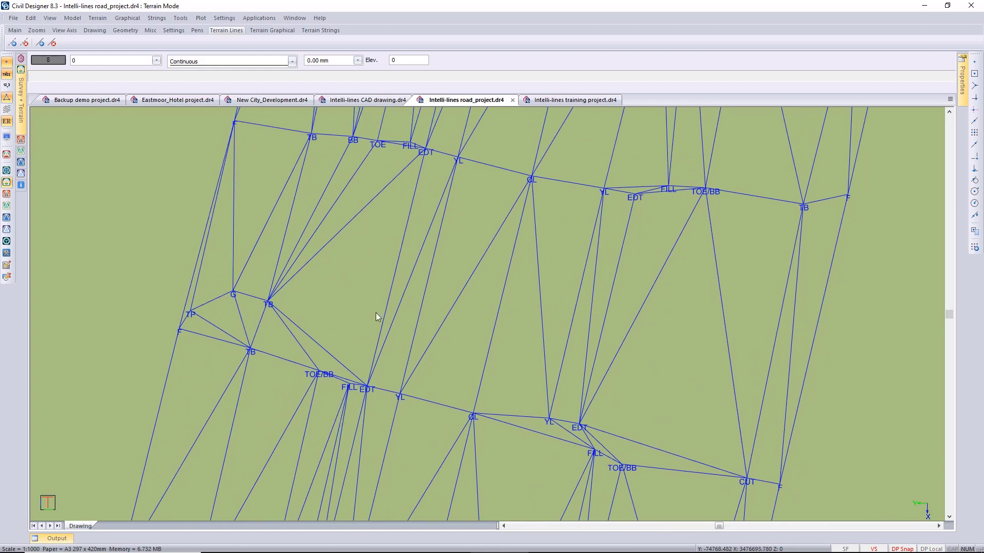
middle_drag(378, 303, 383, 353)
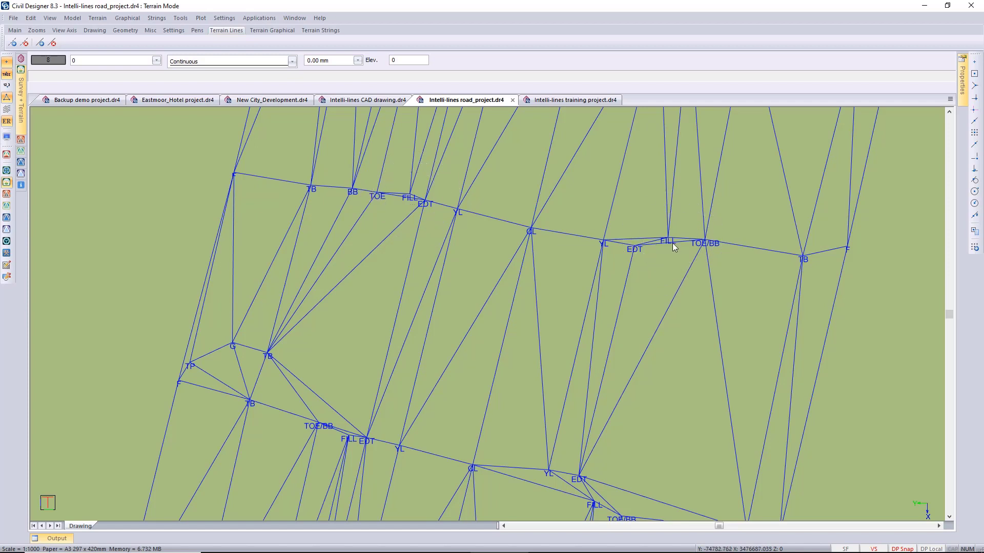
middle_drag(594, 487, 591, 446)
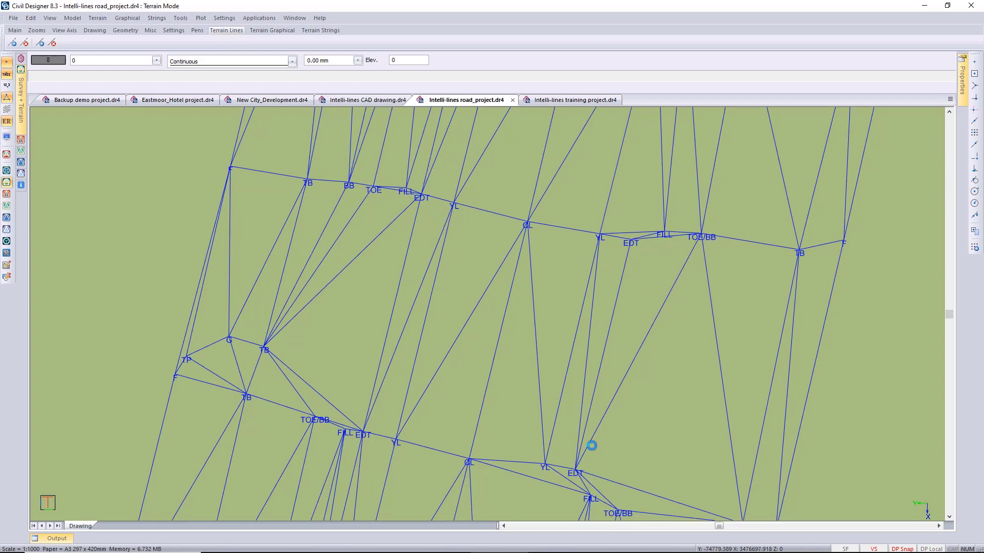
key(ctrl)
middle_drag(372, 434, 438, 235)
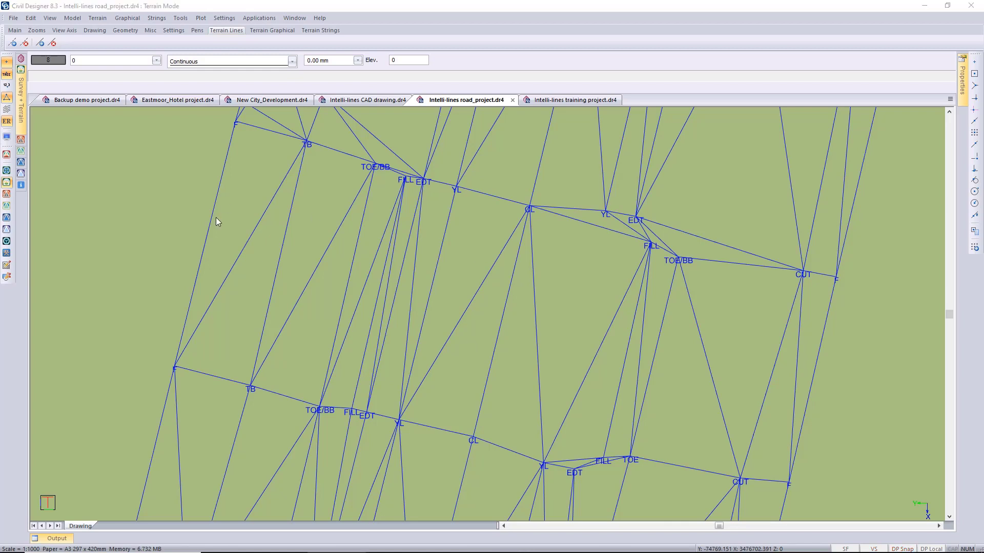
Step: Remove all break lines using a new filter limited to the specific surface NGL
click(70, 18)
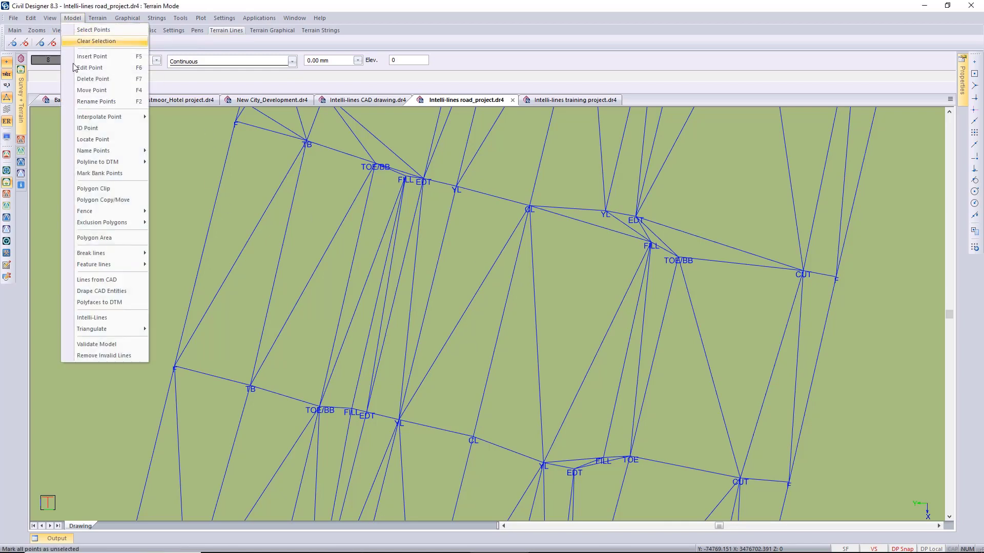
mouse_move(118, 251)
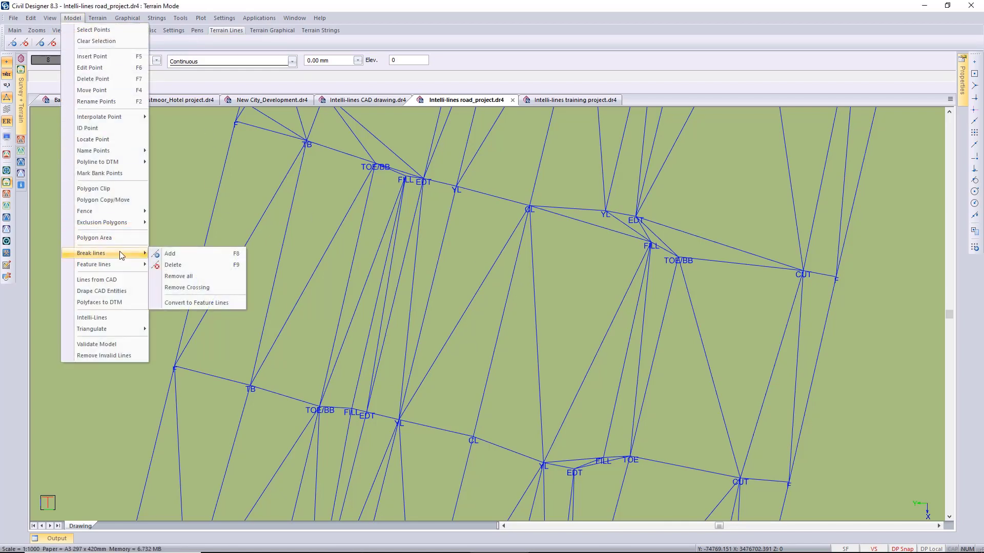
click(193, 278)
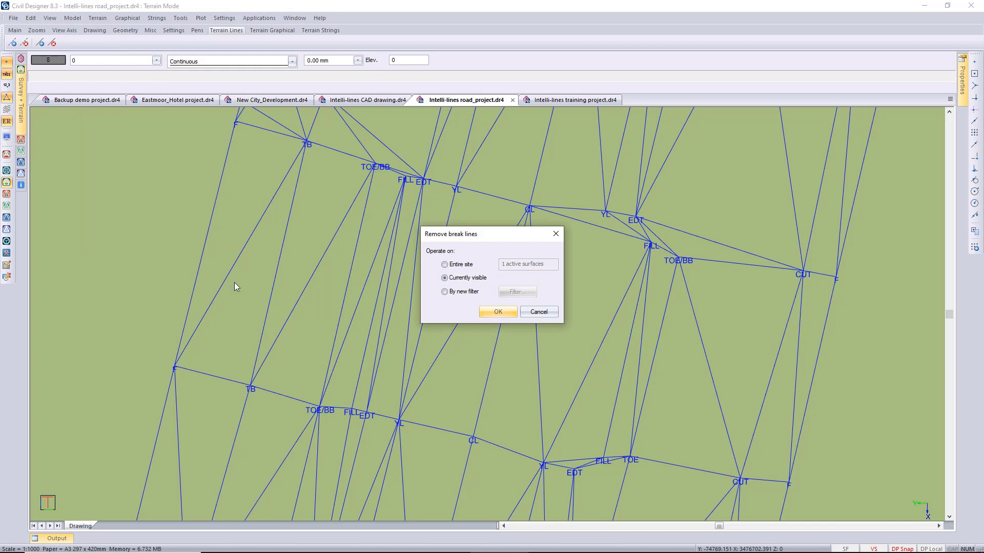
click(445, 292)
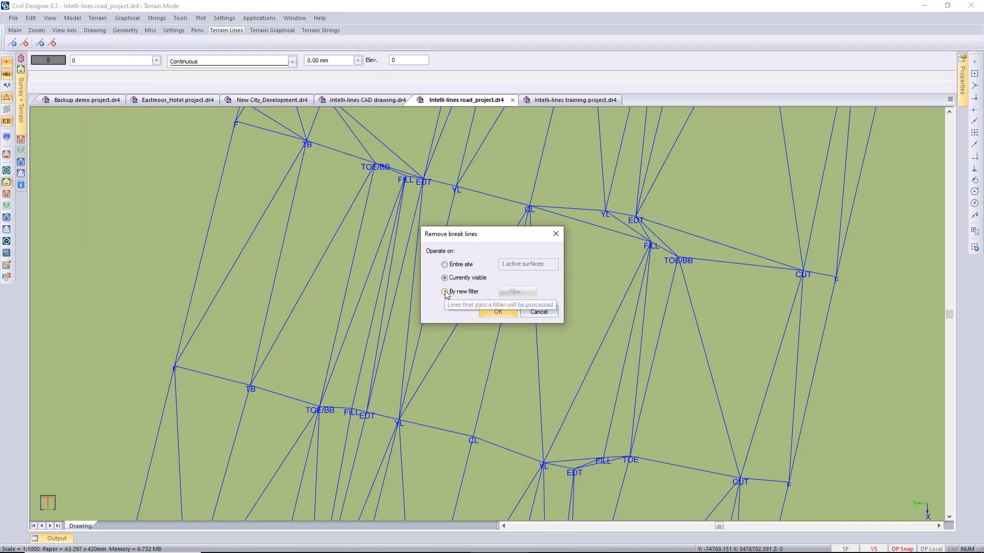
click(512, 291)
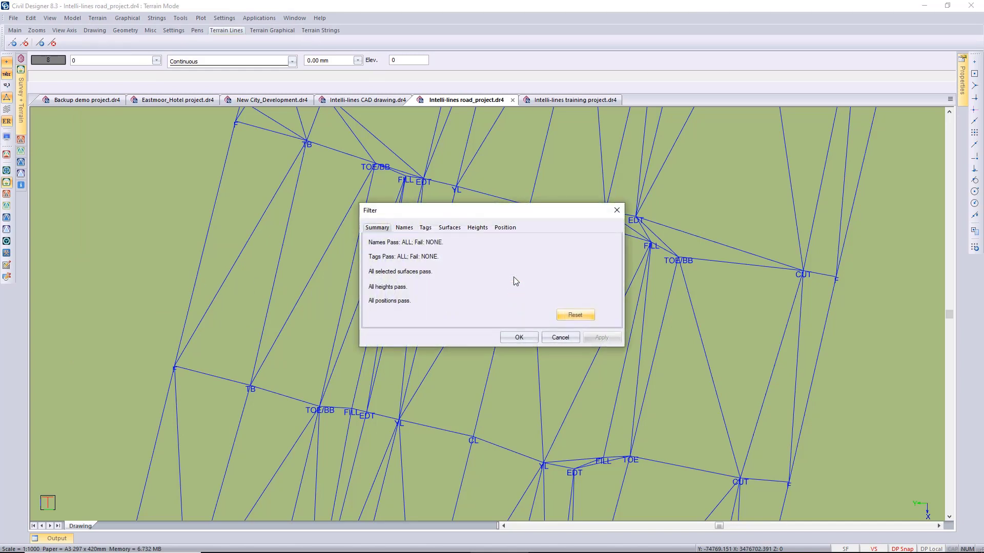
click(456, 227)
click(400, 245)
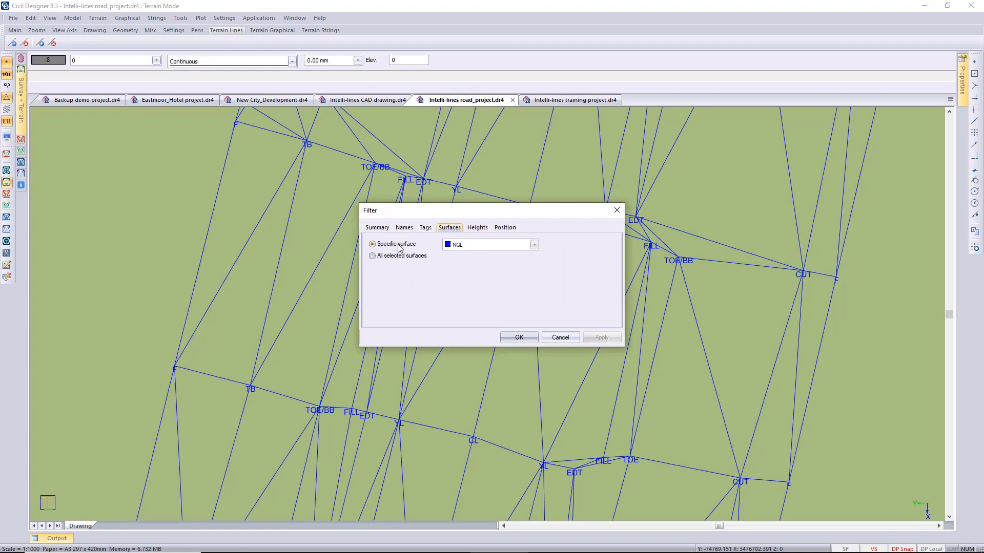
click(519, 338)
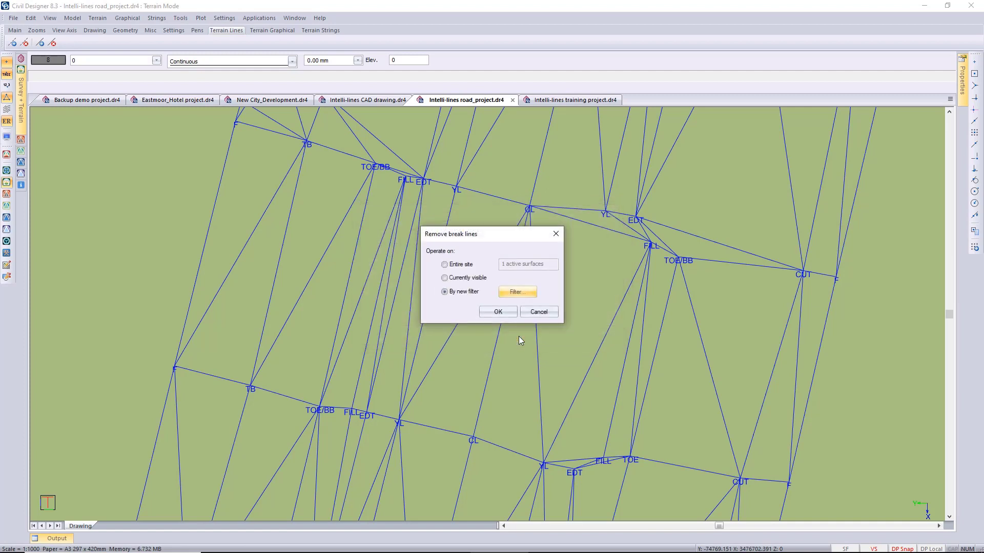
click(502, 313)
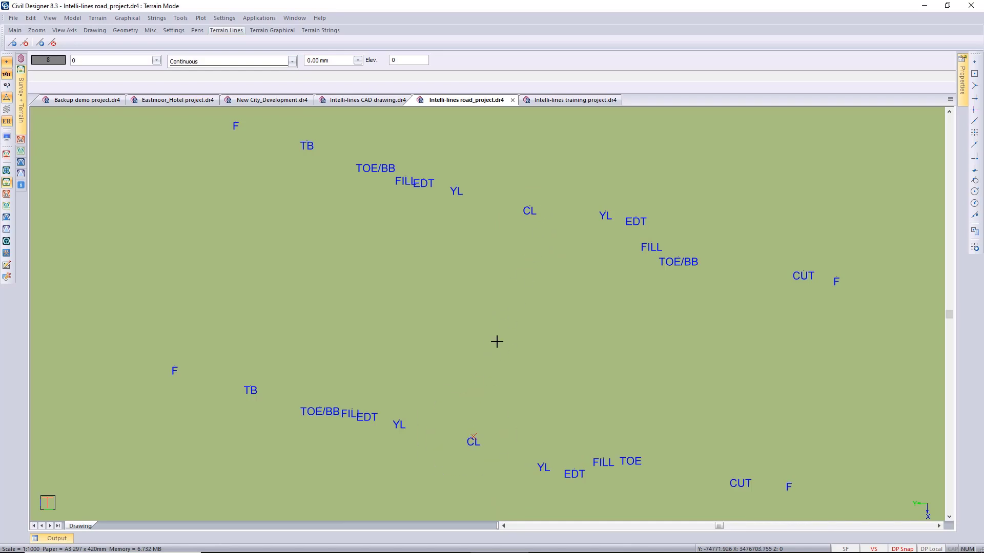
Step: Measure the distance between the CL points of the two neighbouring road cross-sections
key(m)
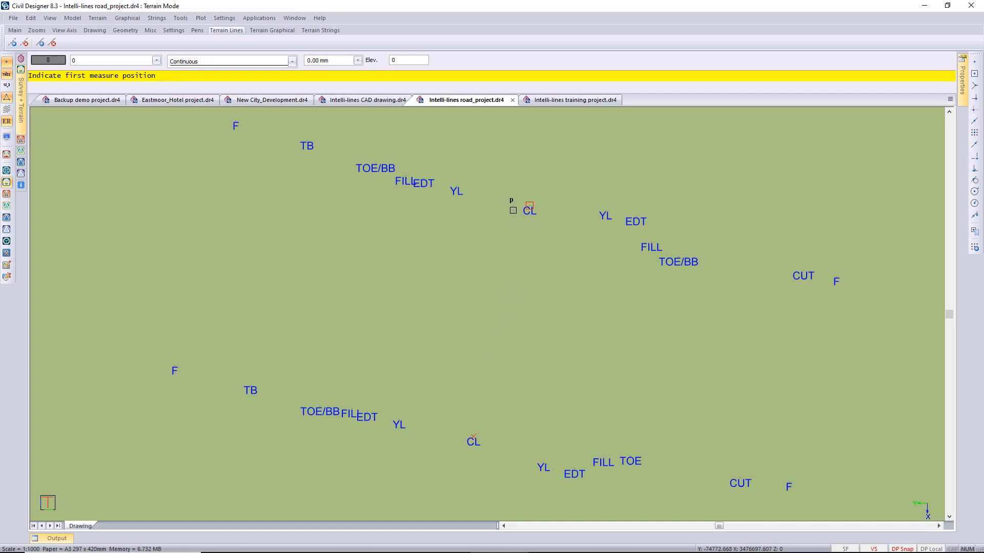
click(512, 208)
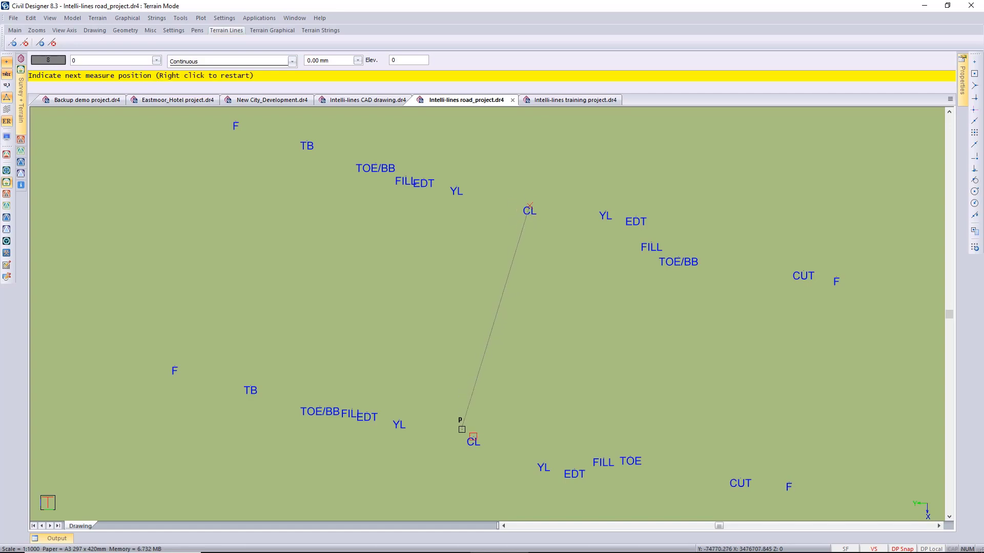
click(462, 428)
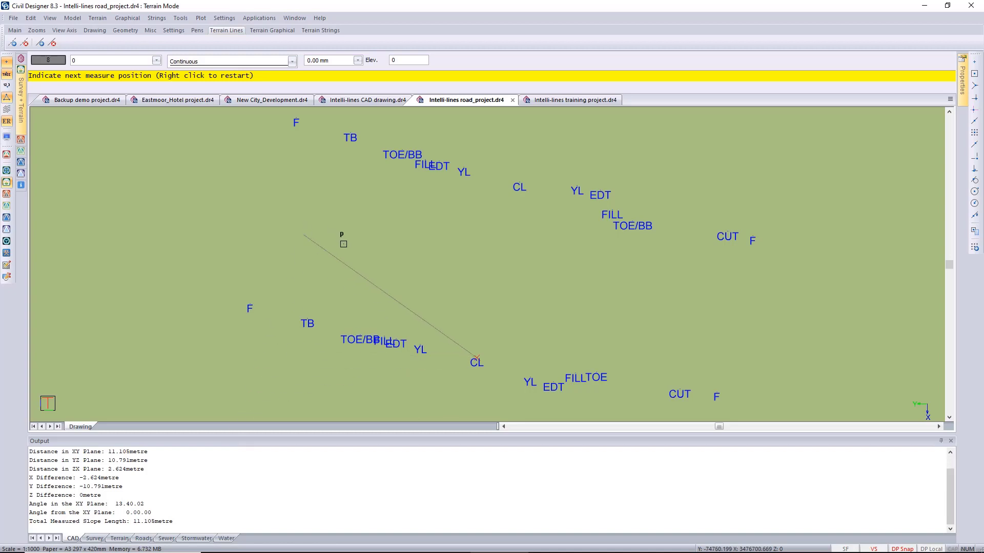
right_click(345, 245)
click(360, 252)
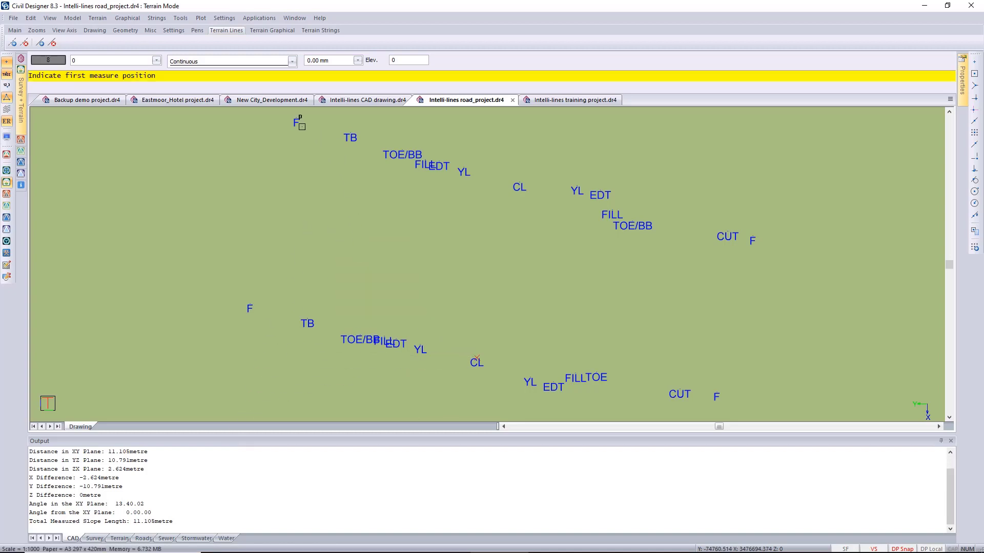
Step: Measure the distance between corresponding F points on the same side of the two cross-sections and close the output readings
click(297, 121)
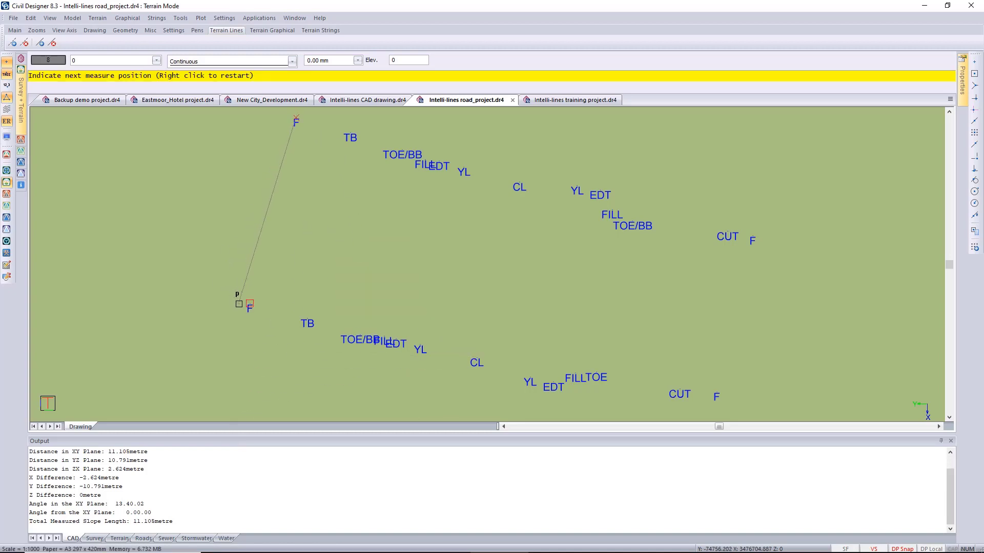
click(238, 304)
key(Escape)
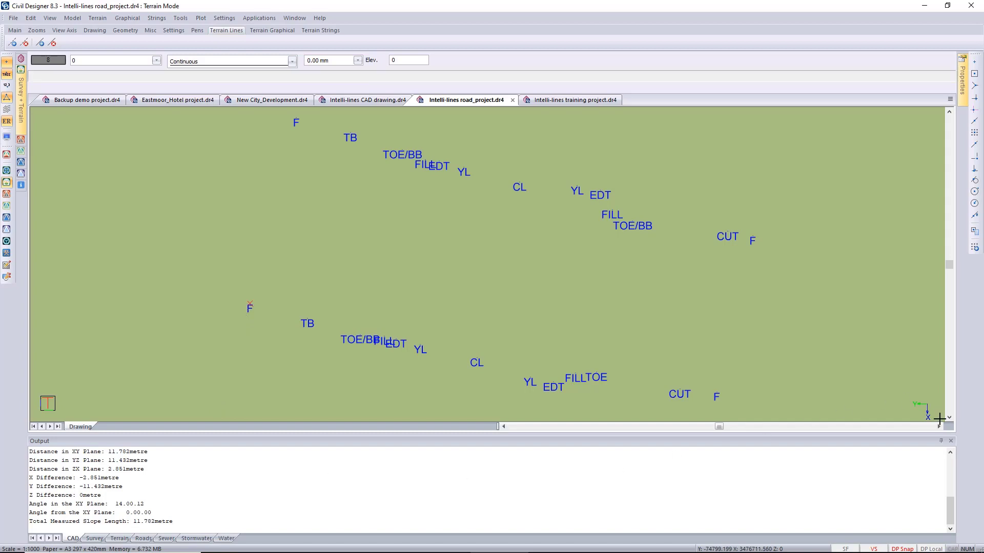
click(941, 440)
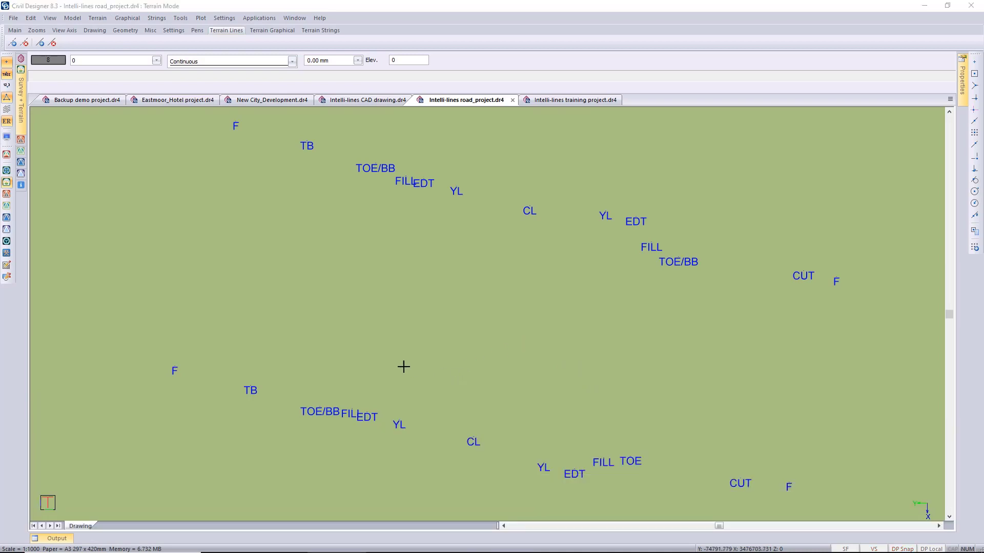
Step: Turn off draft text for the terrain display and set the terrain font size to 0.5 mm
click(6, 137)
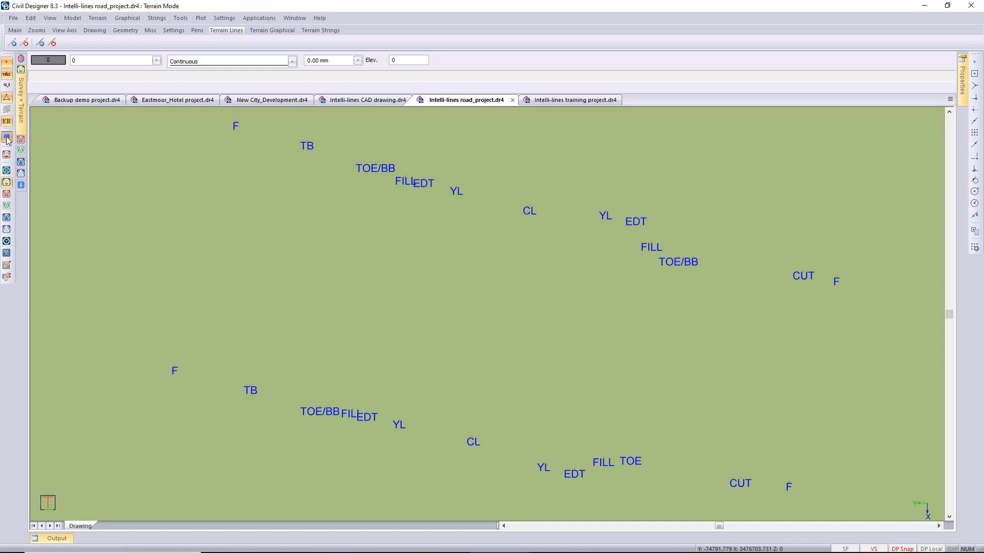
click(369, 166)
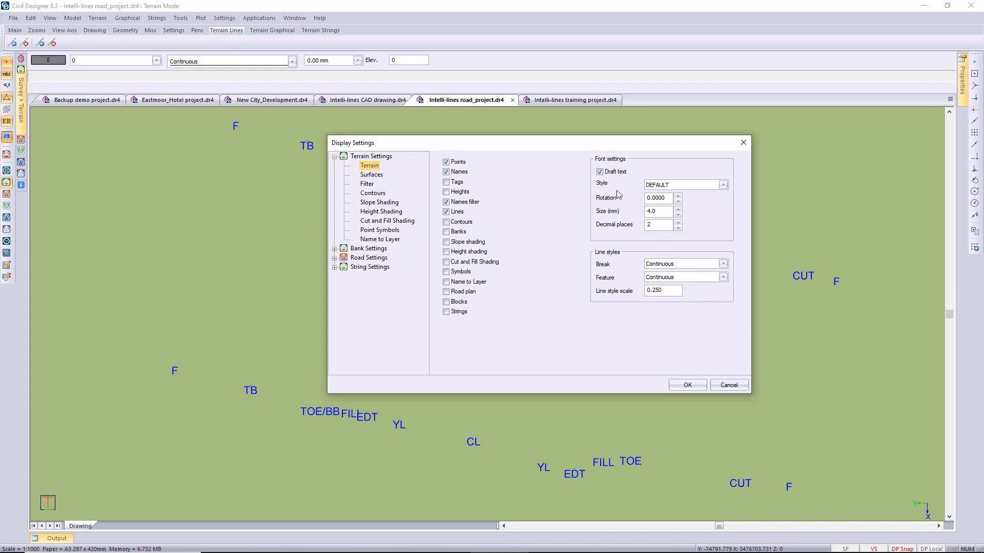
click(618, 185)
click(601, 172)
double_click(667, 212)
text(0.5)
click(686, 384)
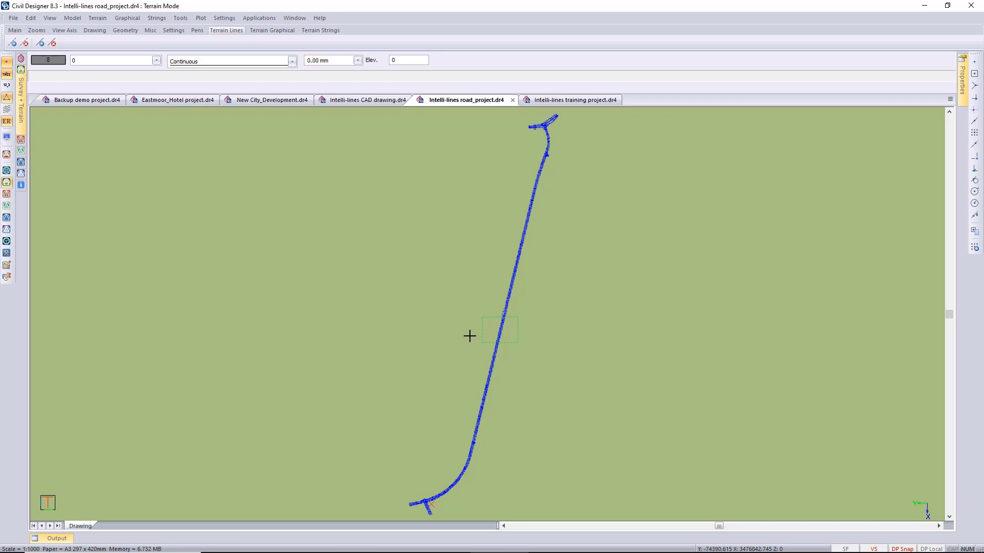
Step: Make all drawing layers visible with the full length of the road in view
key(v)
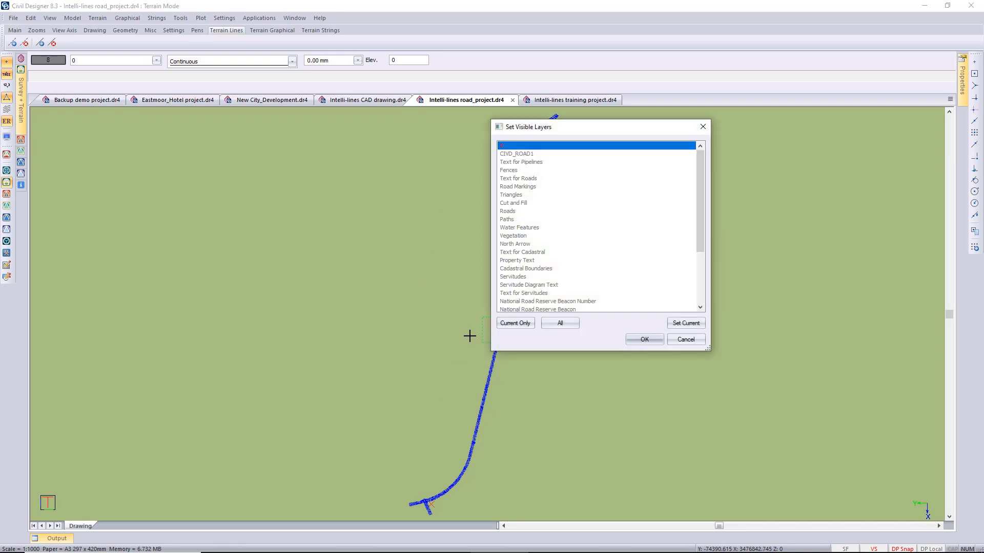
click(553, 325)
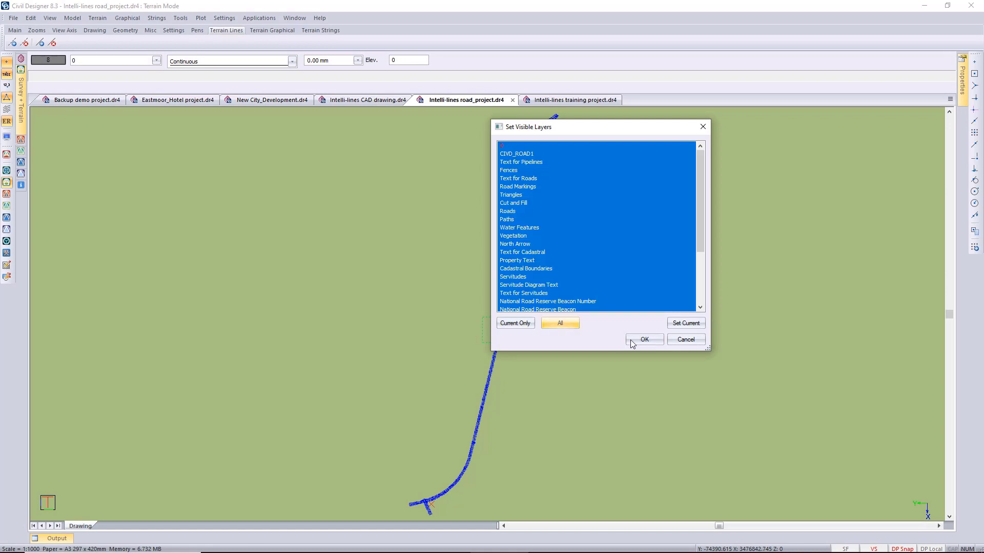
click(644, 339)
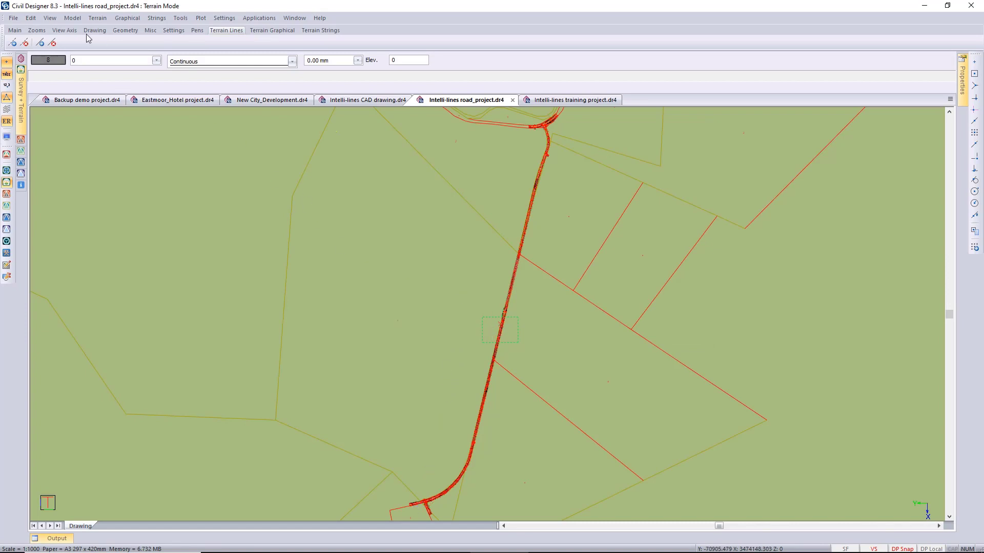
Step: Start Intelli-Lines and set pass 1 to a maximum distance of 15 including the CL points
click(74, 18)
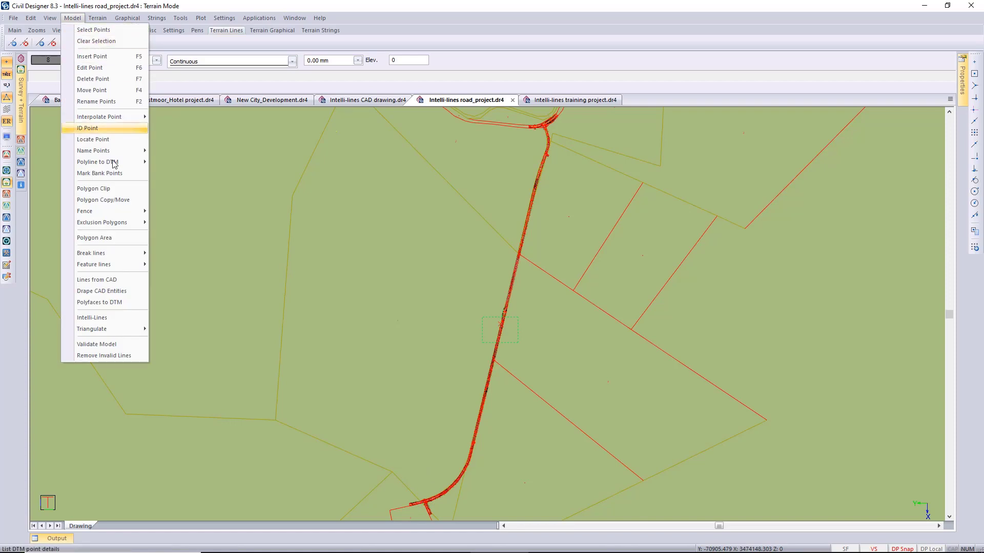
click(118, 322)
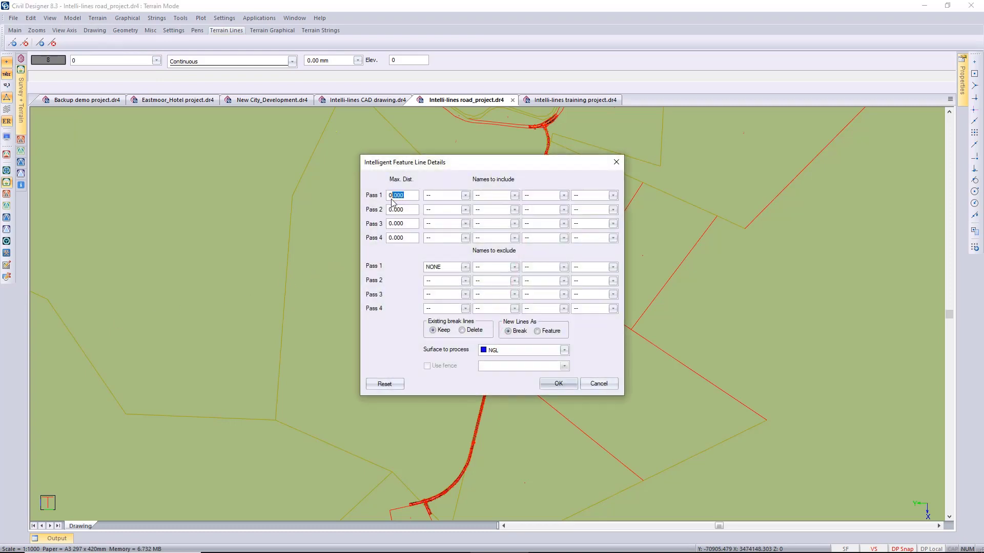
text(15)
click(465, 196)
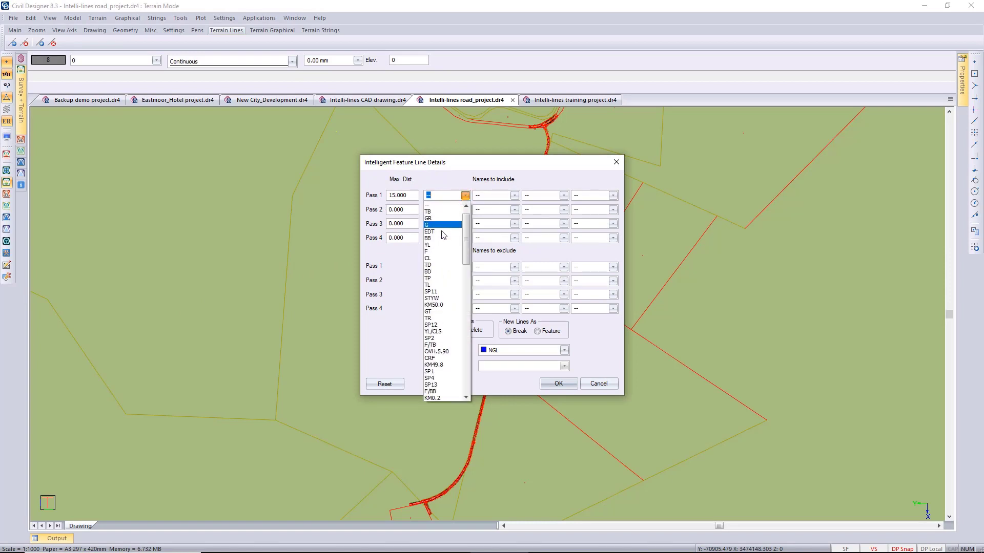
click(433, 258)
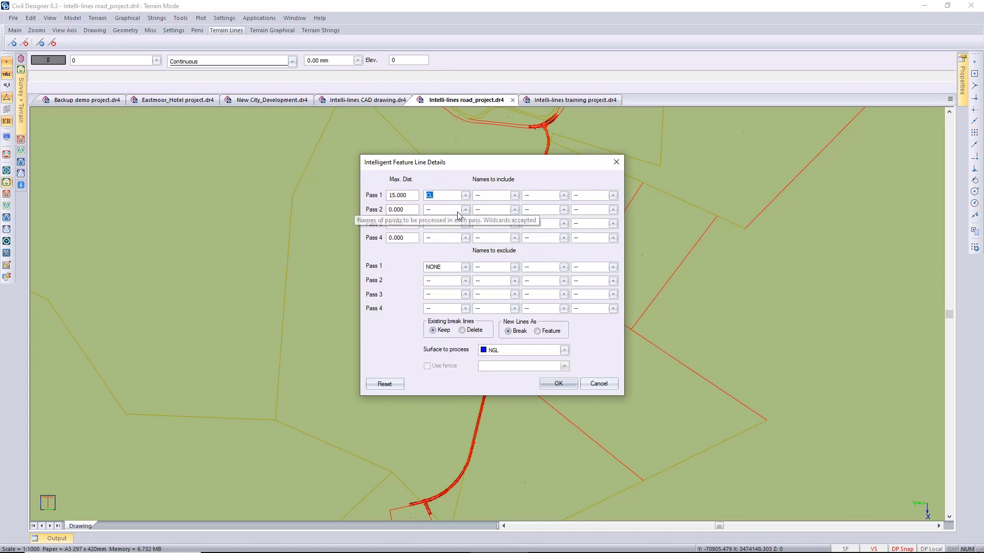
Step: Set passes 2 and 3 to a maximum distance of 15, including YL in pass 2 and EDT in pass 3
drag(410, 212, 360, 220)
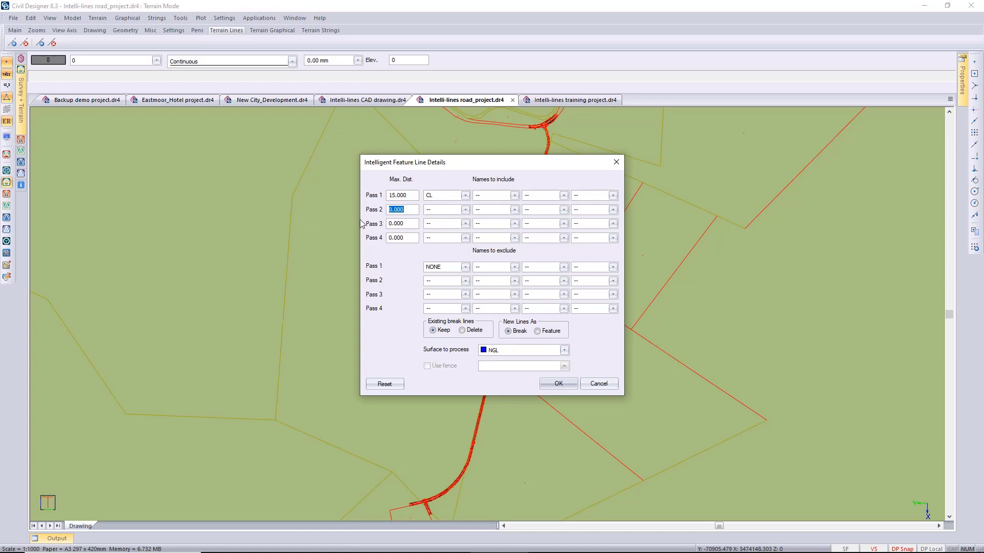
text(15)
click(464, 209)
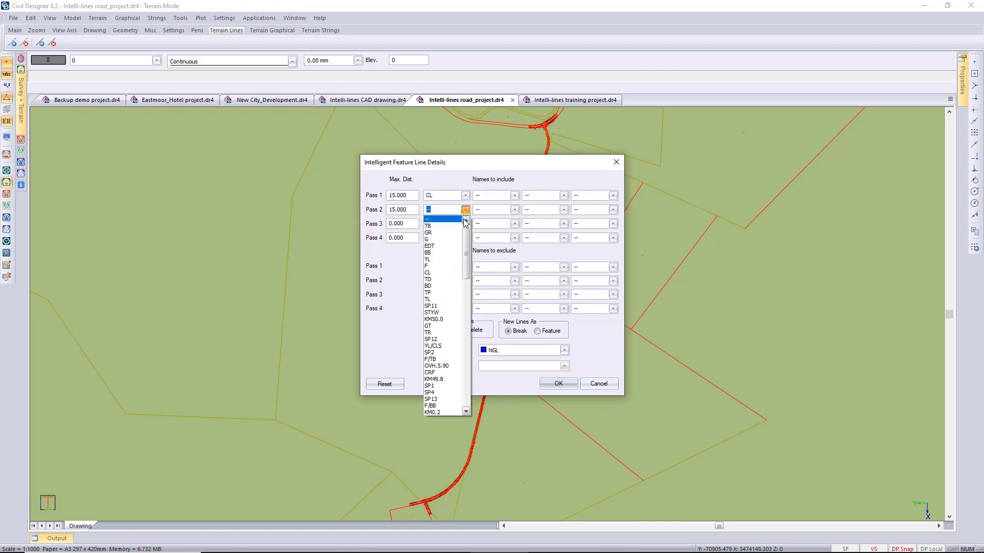
click(443, 259)
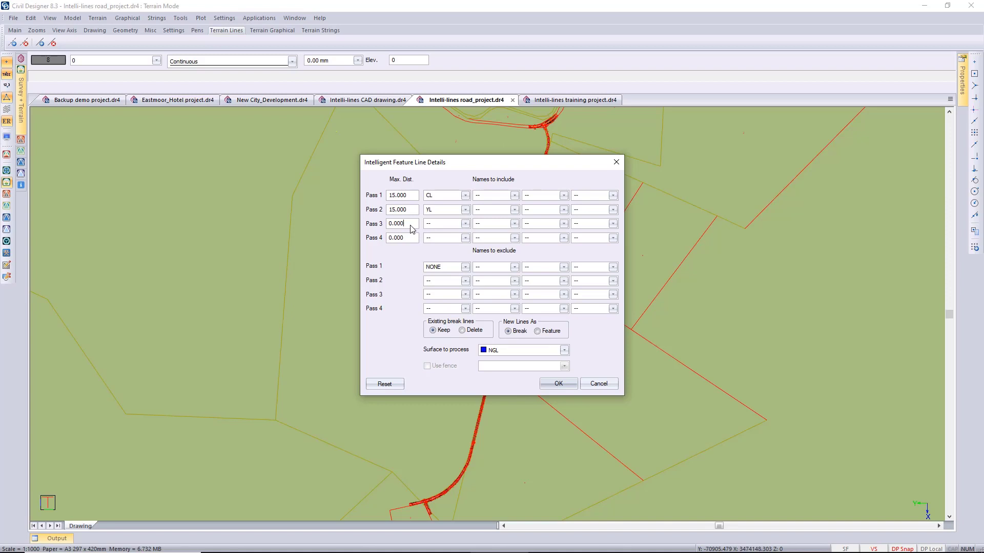
drag(409, 224, 362, 238)
text(15)
click(466, 223)
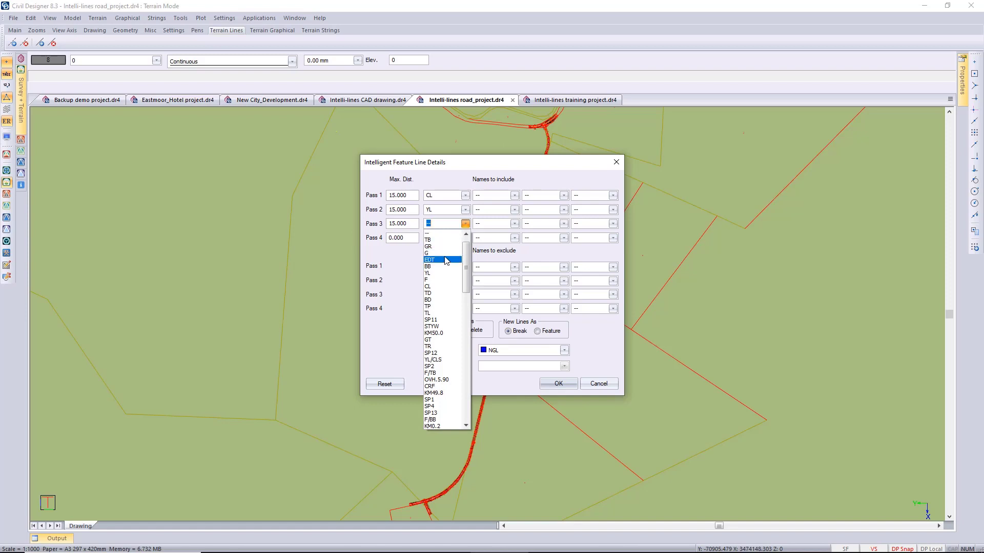
click(443, 260)
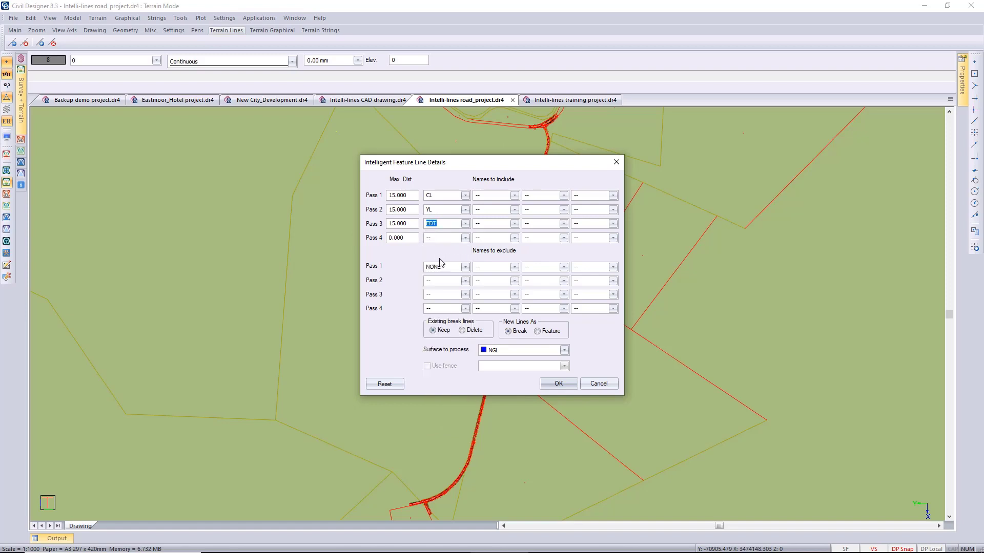
Step: Set the new lines to be created as feature lines and generate them on the NGL surface
click(412, 239)
click(542, 204)
click(538, 331)
click(558, 385)
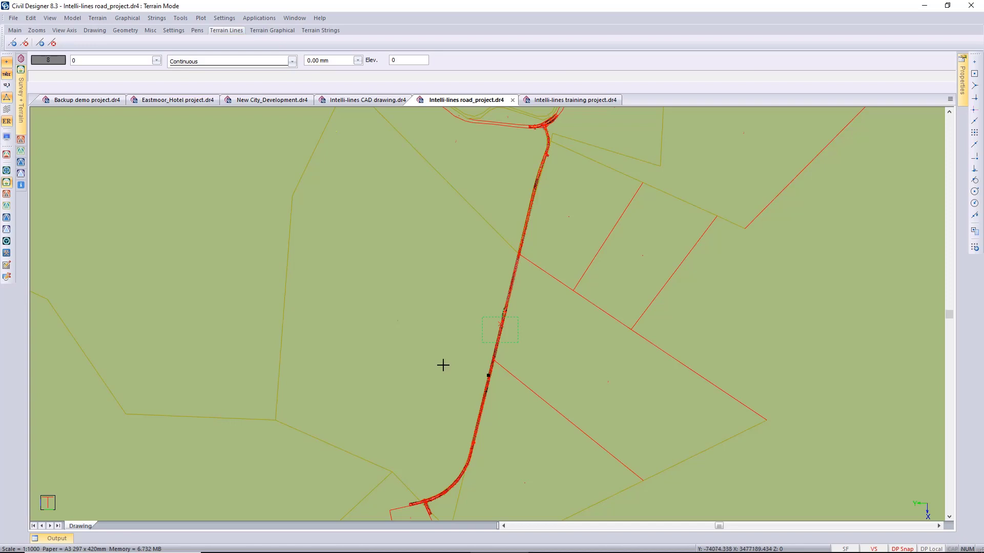
Step: Show only the current layer so the generated lines can be checked against the point codes of the cross-sections
scroll(443, 365, up, 5)
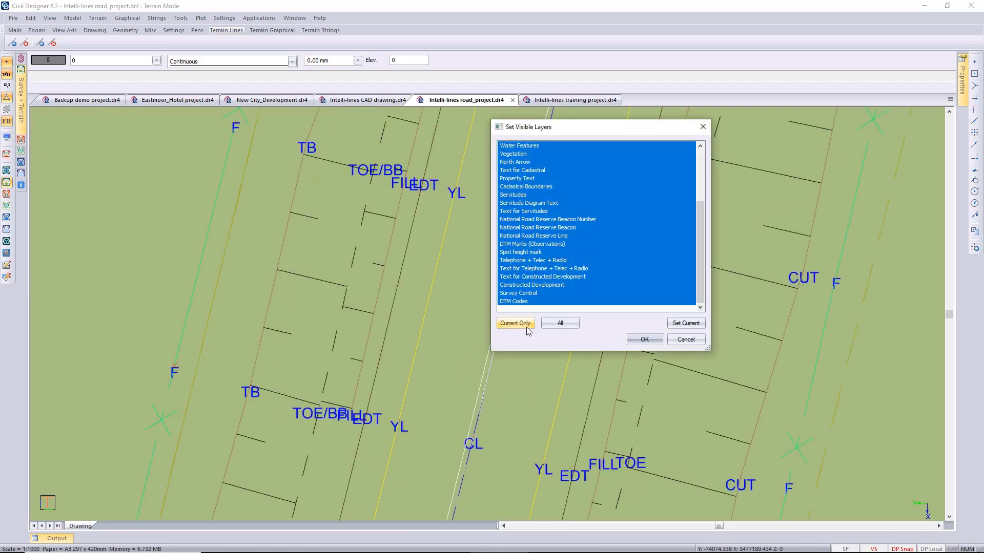
click(526, 325)
click(643, 340)
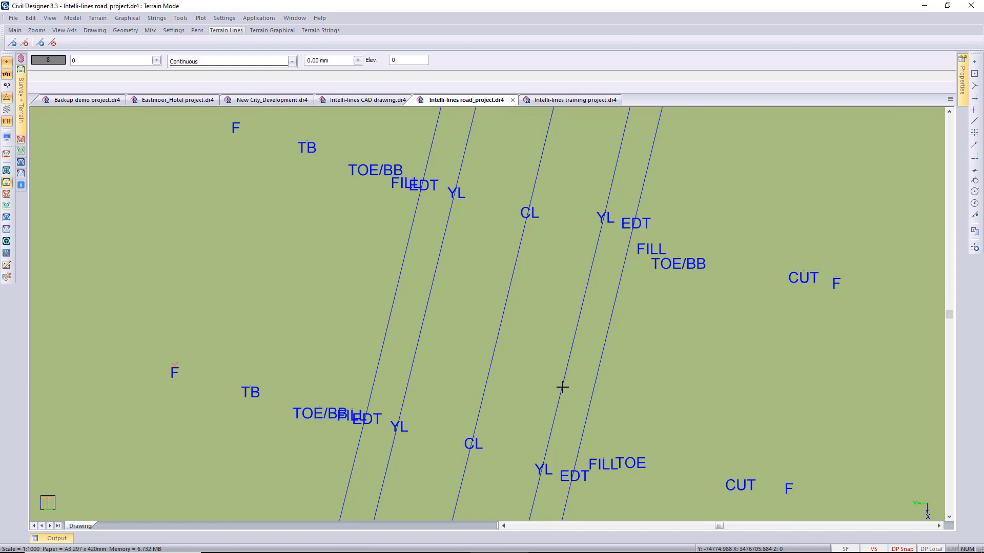
Step: Restart Intelli-Lines and set the included names to FILL for pass 1, TOE/BB for pass 2 and CUT for pass 3
click(72, 17)
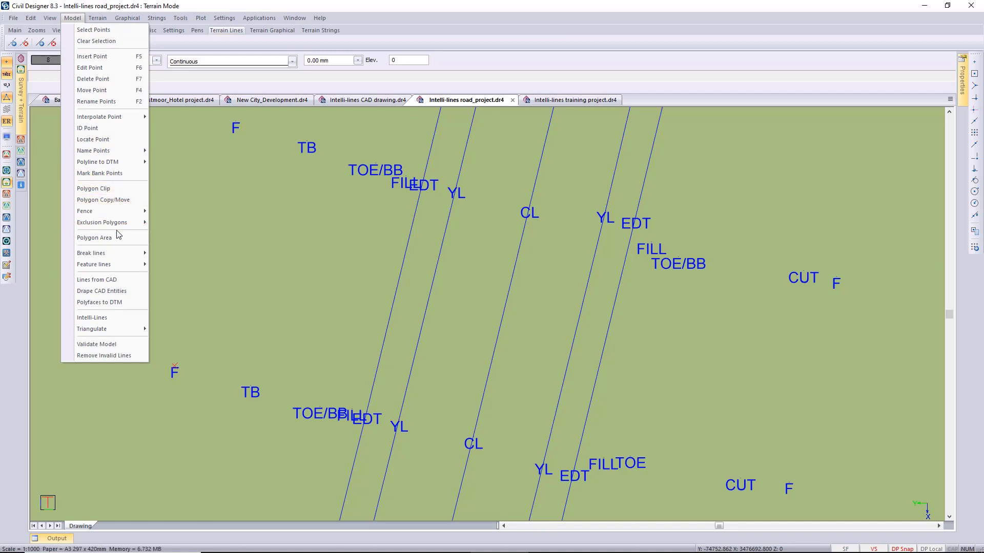
click(116, 319)
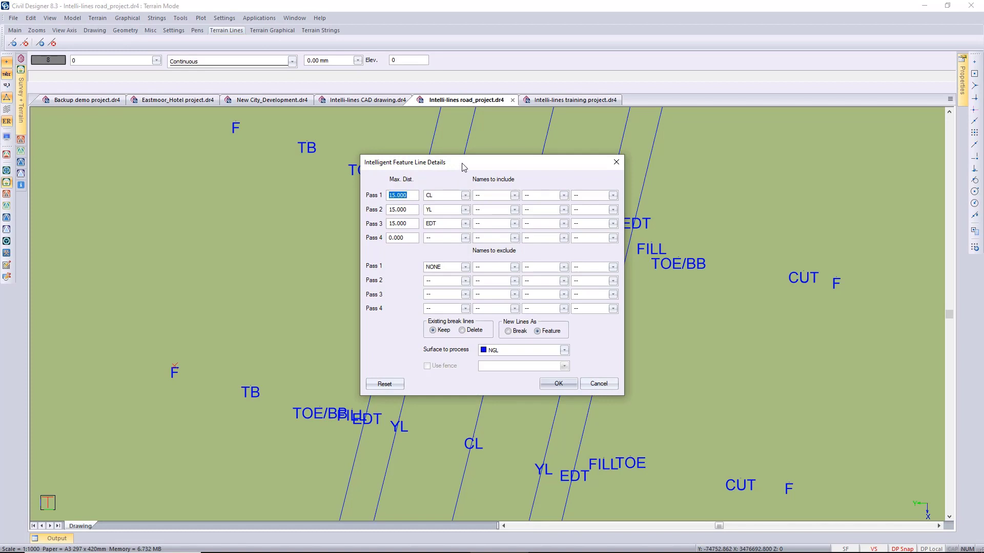
click(465, 196)
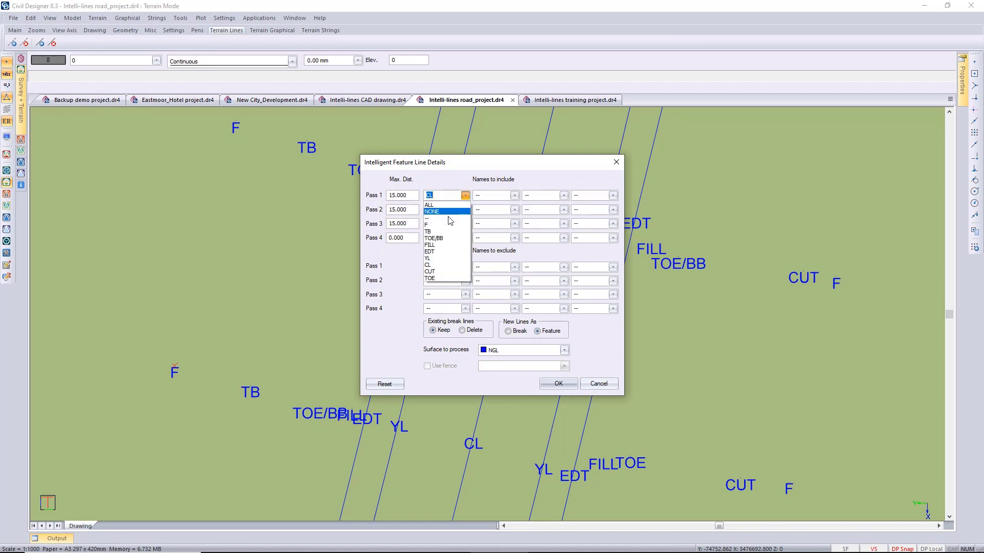
click(448, 245)
click(465, 210)
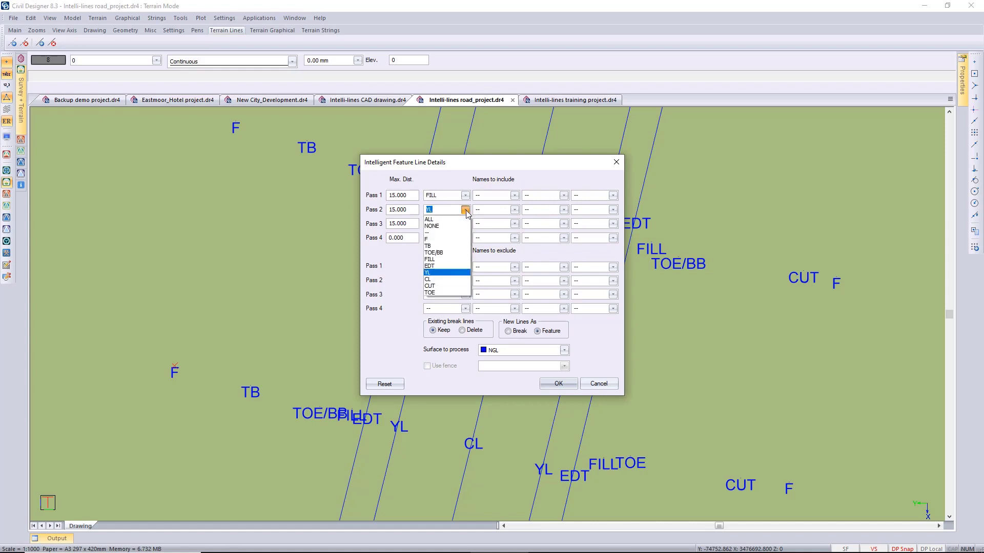
click(446, 254)
click(465, 224)
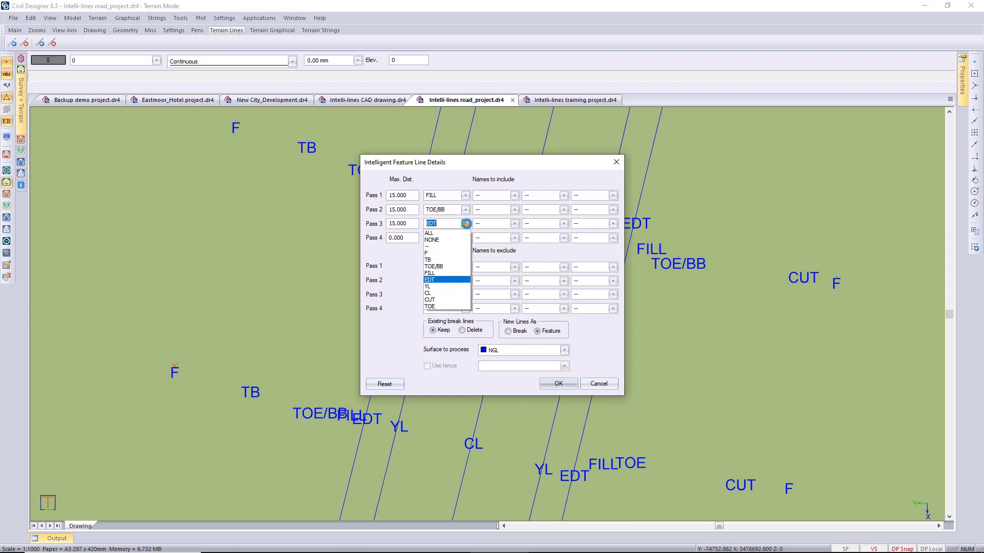
click(452, 301)
Step: Set pass 4 to a maximum distance of 15 including the F points, and generate the feature lines on the NGL surface
click(408, 239)
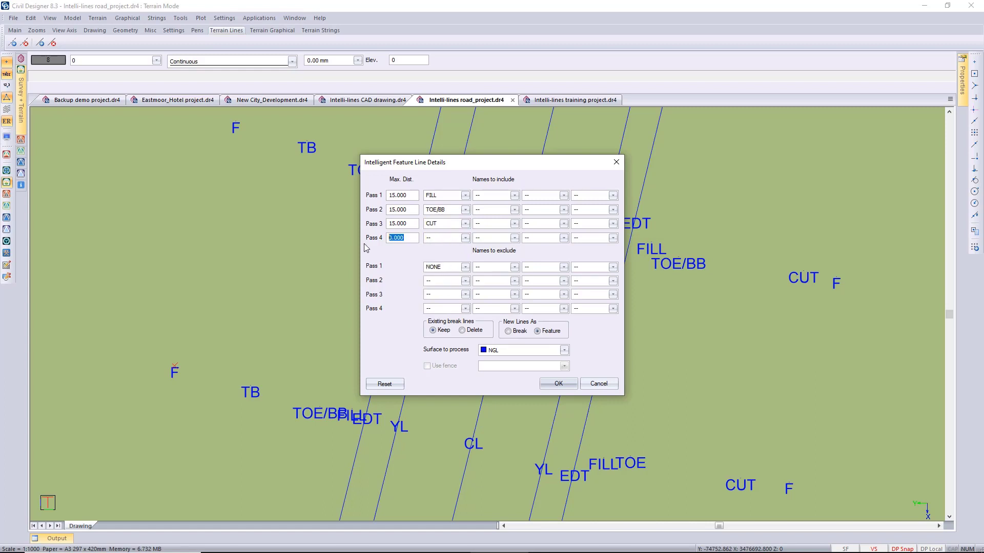
text(15)
click(465, 238)
click(440, 268)
click(558, 384)
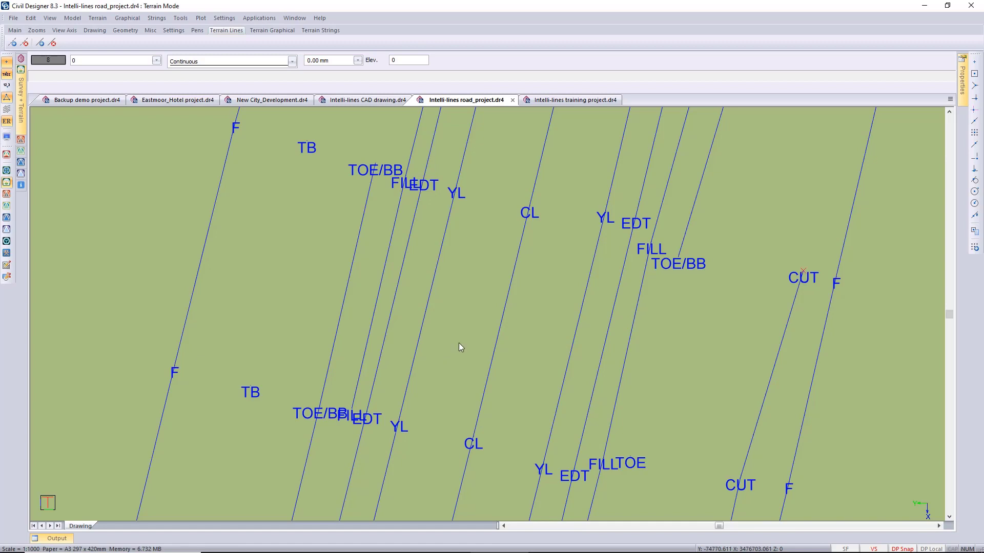
Step: Show the full extent of the road and rerun Intelli-Lines with the same four passes
key(F3)
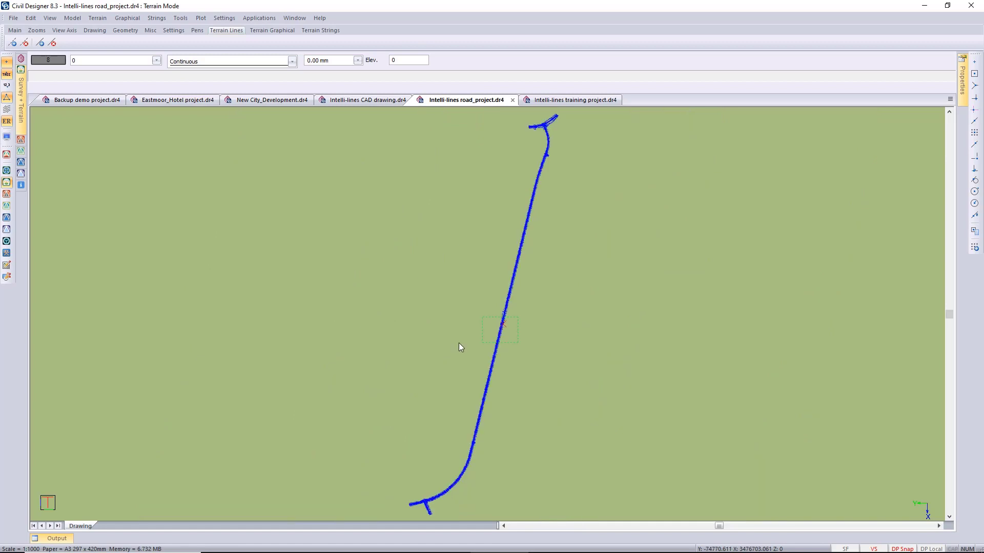
click(70, 18)
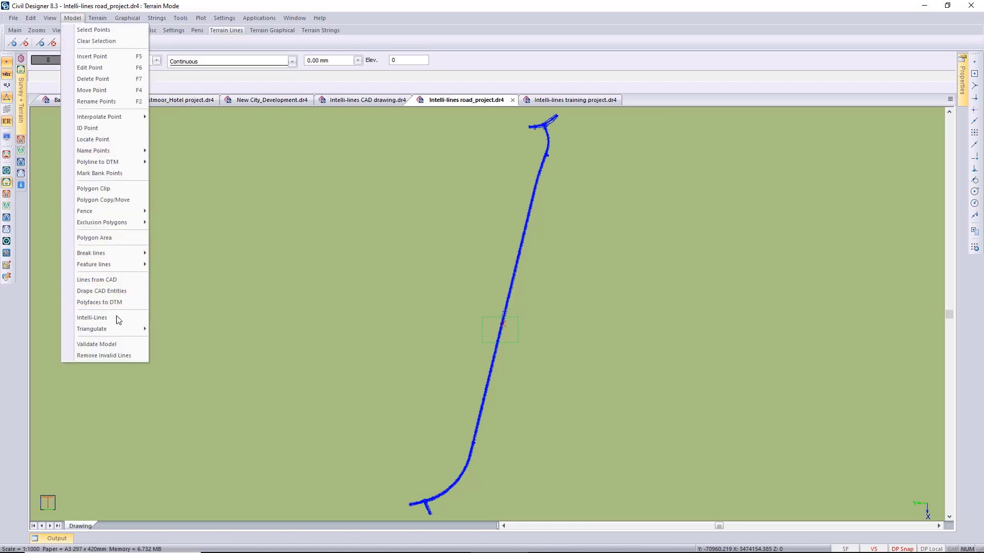
click(117, 317)
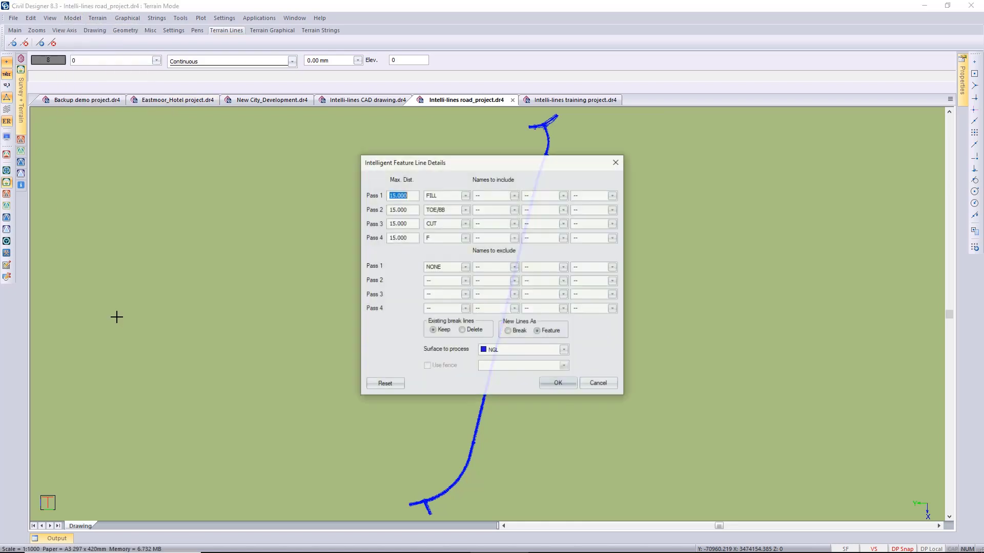
click(414, 238)
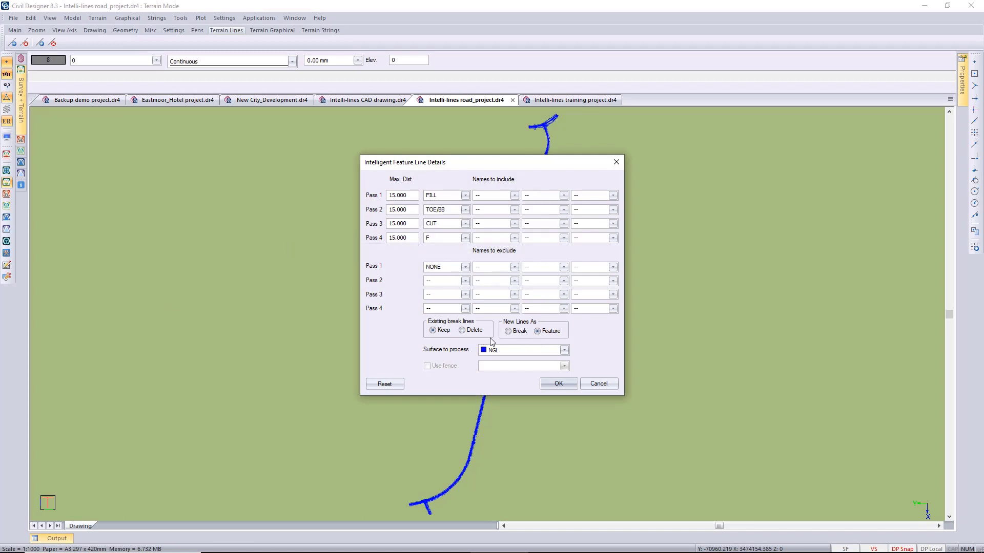
click(557, 384)
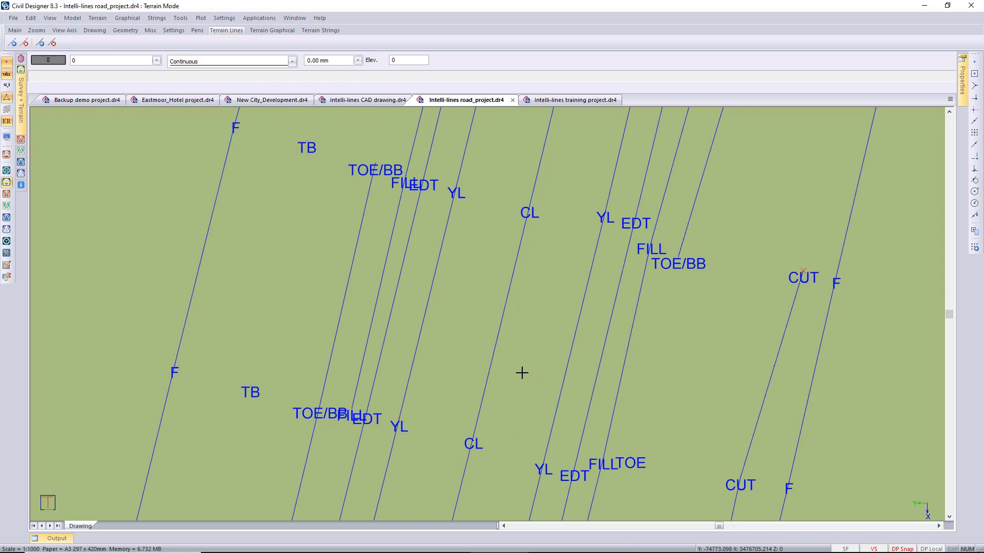
Step: Examine the FILL, TOE/BB, CUT and F lines along successive cross-sections for point codes that are still unconnected
click(494, 386)
scroll(493, 387, down, 1)
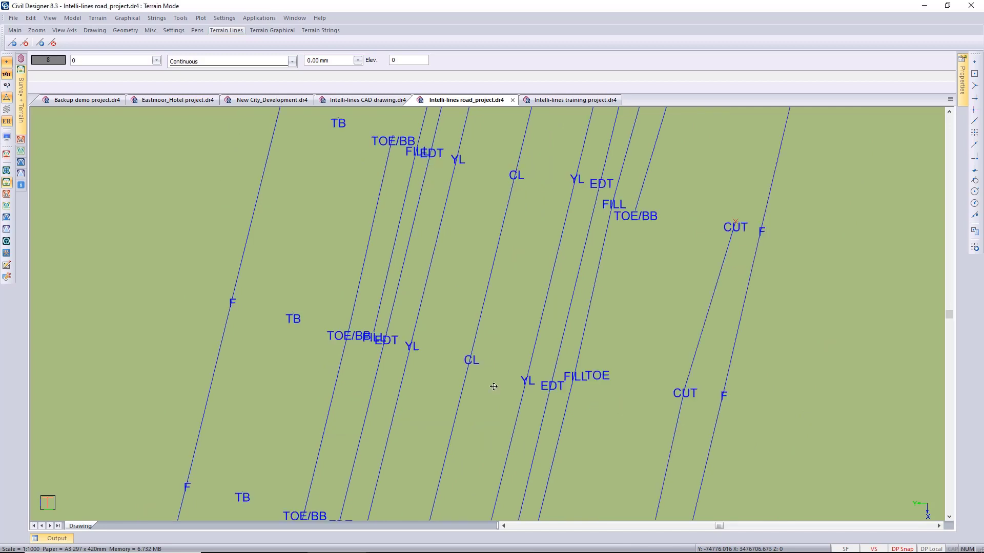
mouse_move(475, 431)
middle_down()
mouse_move(514, 356)
mouse_move(514, 292)
middle_up()
scroll(499, 353, down, 1)
mouse_move(499, 353)
middle_down()
mouse_move(487, 319)
mouse_move(499, 244)
mouse_move(479, 312)
middle_up()
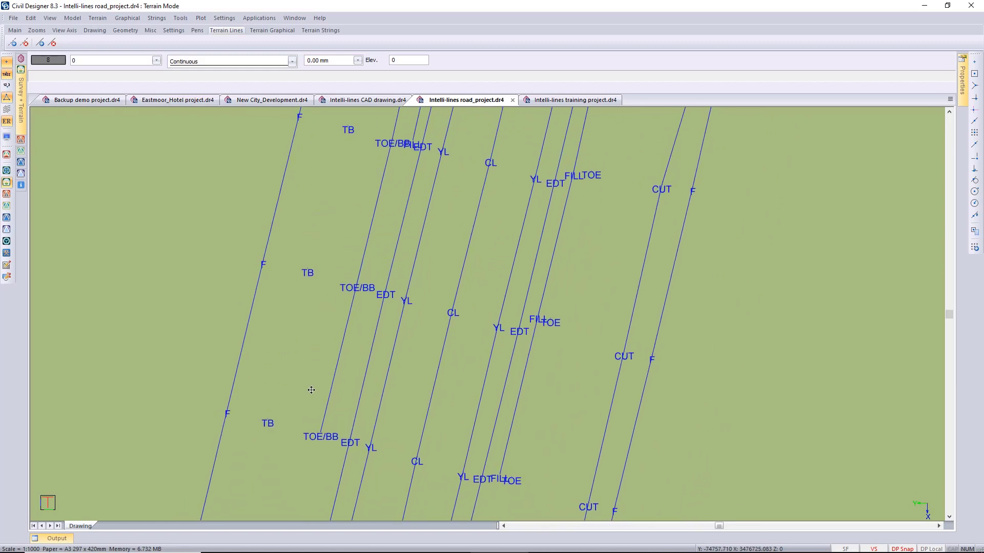
middle_drag(390, 417, 472, 123)
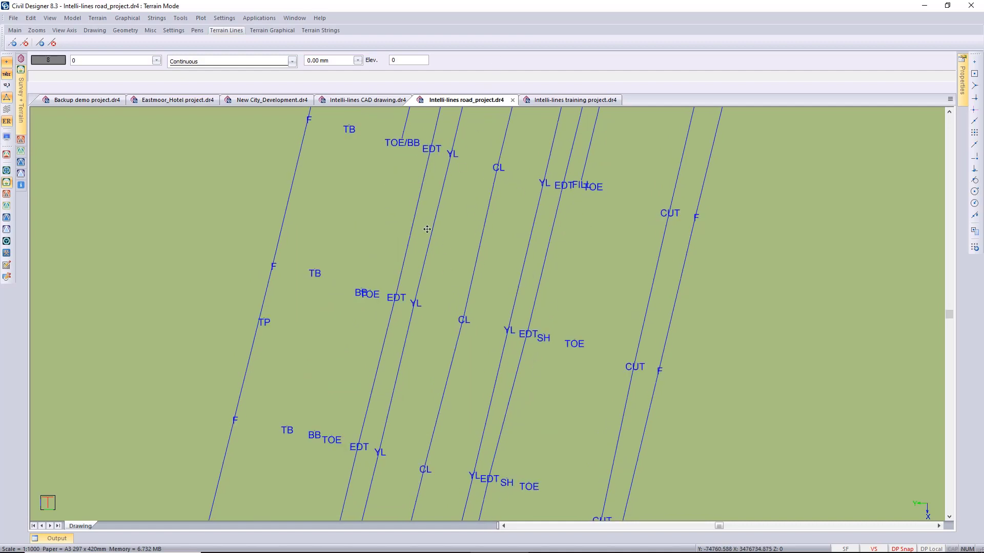
middle_click(393, 343)
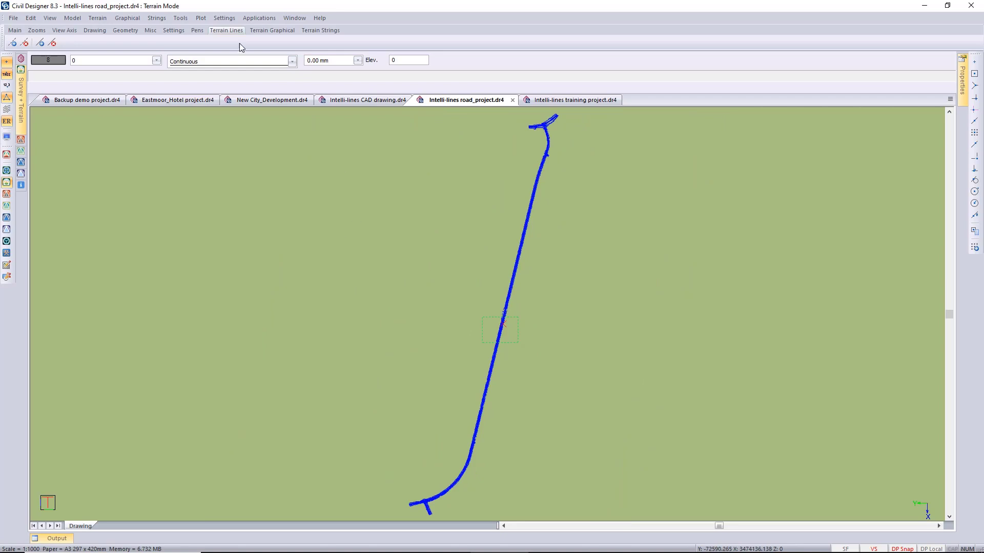
Step: Reopen Intelli-Lines, reset its settings, and set pass 1 to a maximum distance of 15 including TB
click(73, 18)
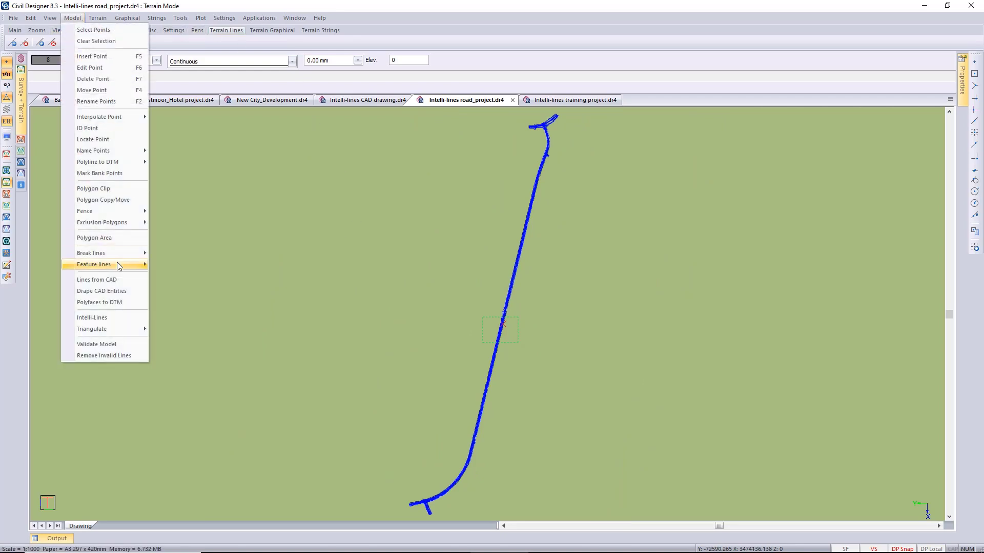
click(127, 319)
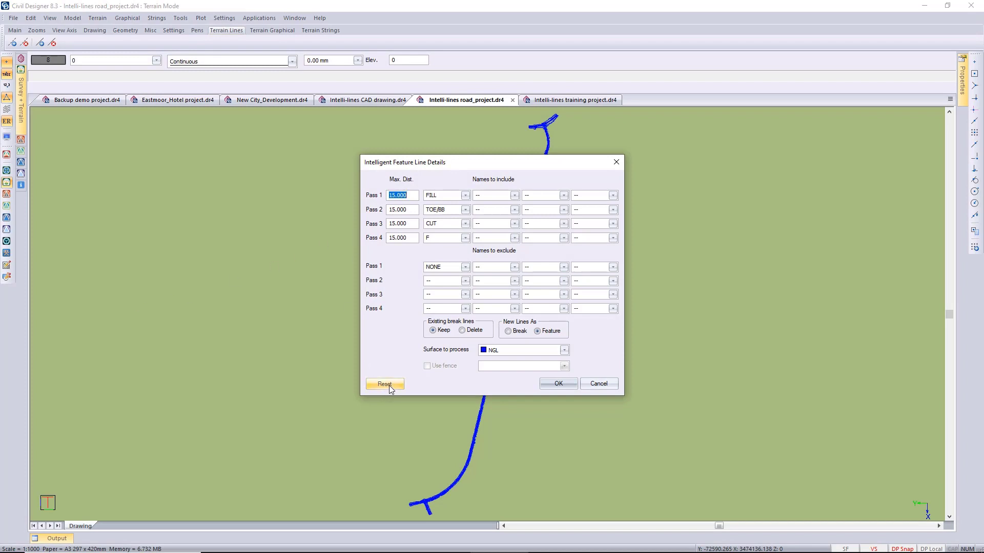
click(389, 385)
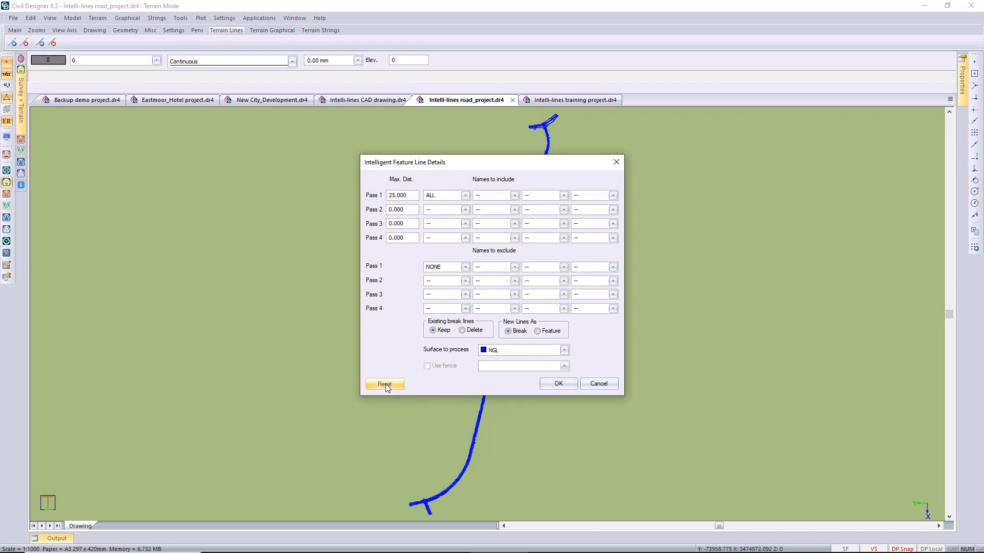
double_click(407, 195)
text(15)
click(464, 195)
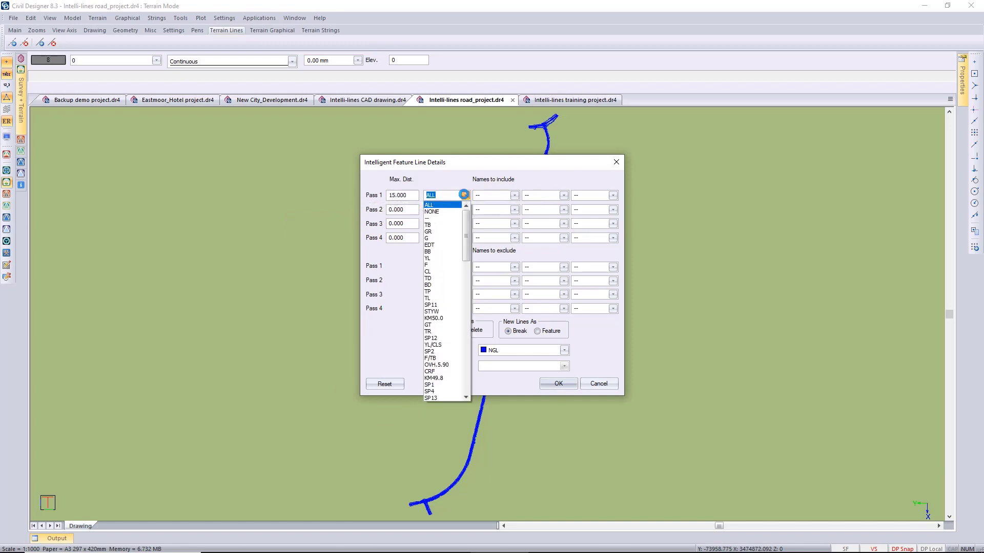
click(428, 225)
Step: Set pass 2 to a maximum distance of 15 including TOE, and generate the new lines as feature lines on NGL
key(Tab)
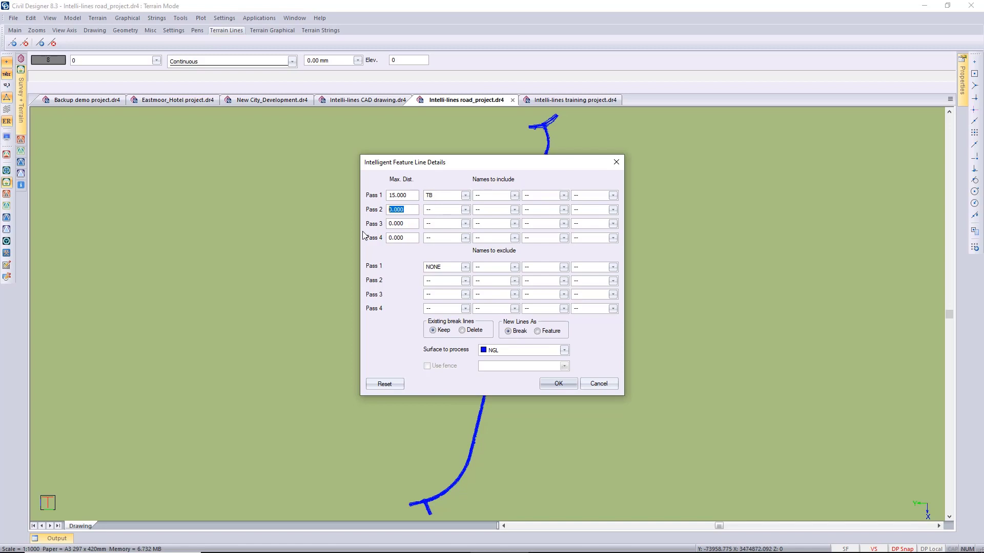
text(15)
click(465, 209)
text(5)
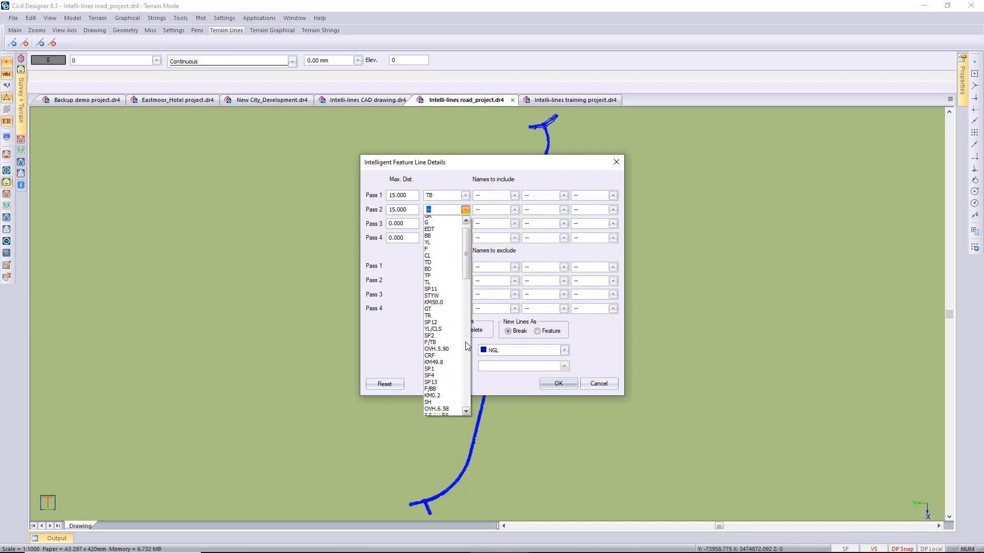
scroll(461, 348, down, 7)
scroll(461, 348, down, 2)
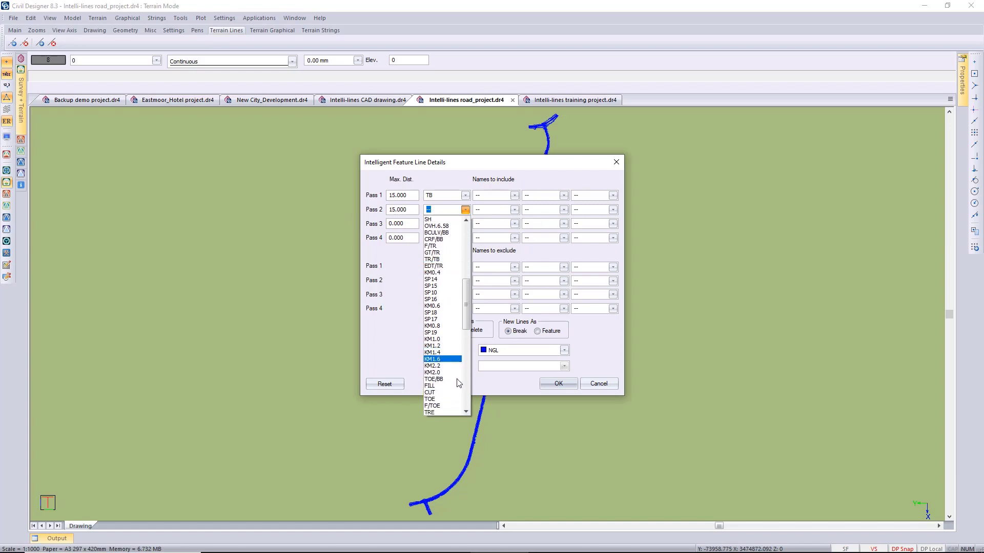
click(442, 399)
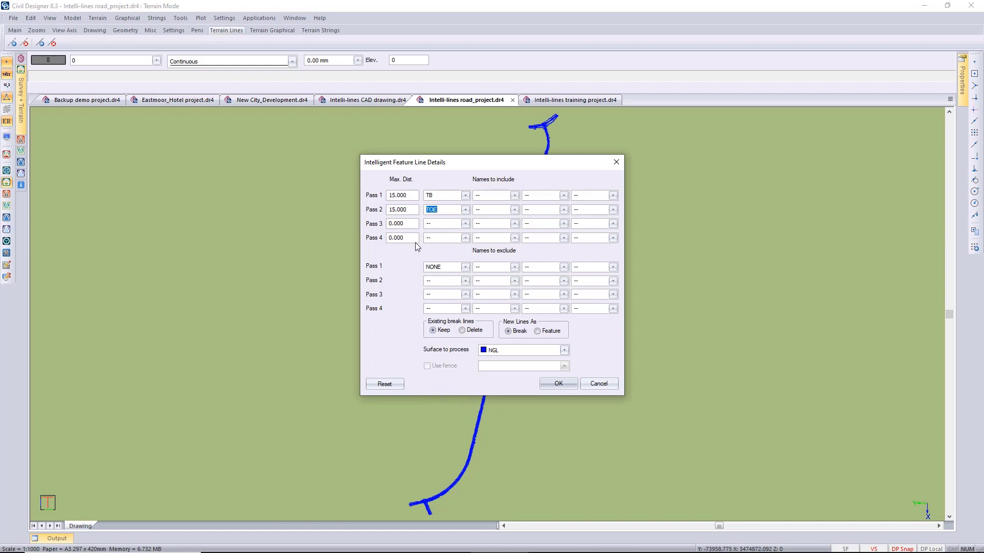
click(413, 227)
click(557, 388)
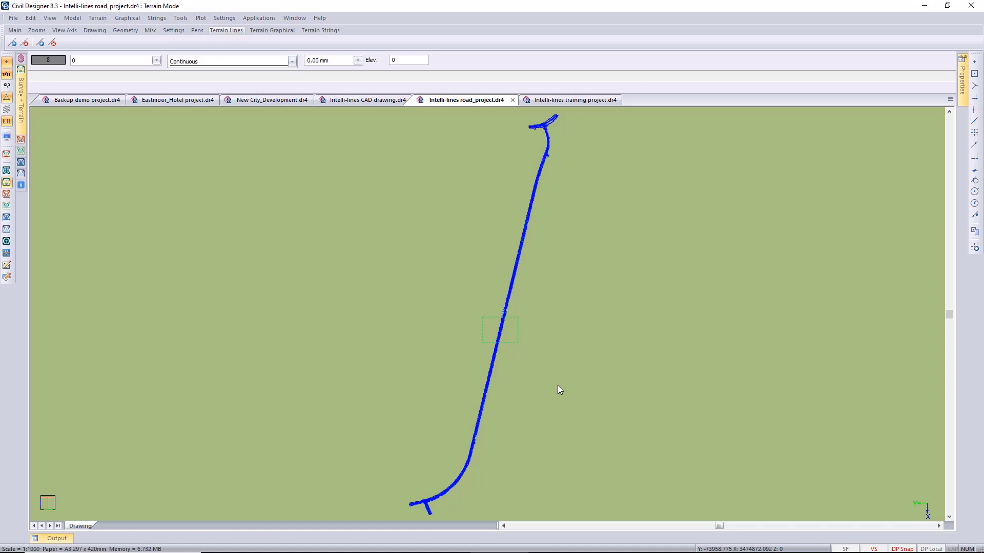
Step: Check the new TB and TOE lines against the point codes on neighbouring cross-sections
scroll(558, 389, up, 5)
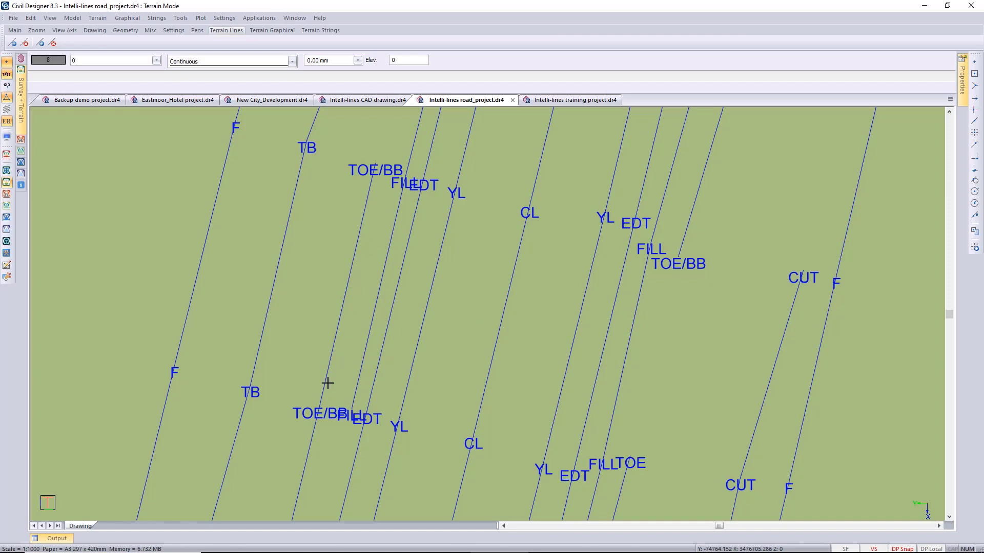
scroll(395, 415, down, 2)
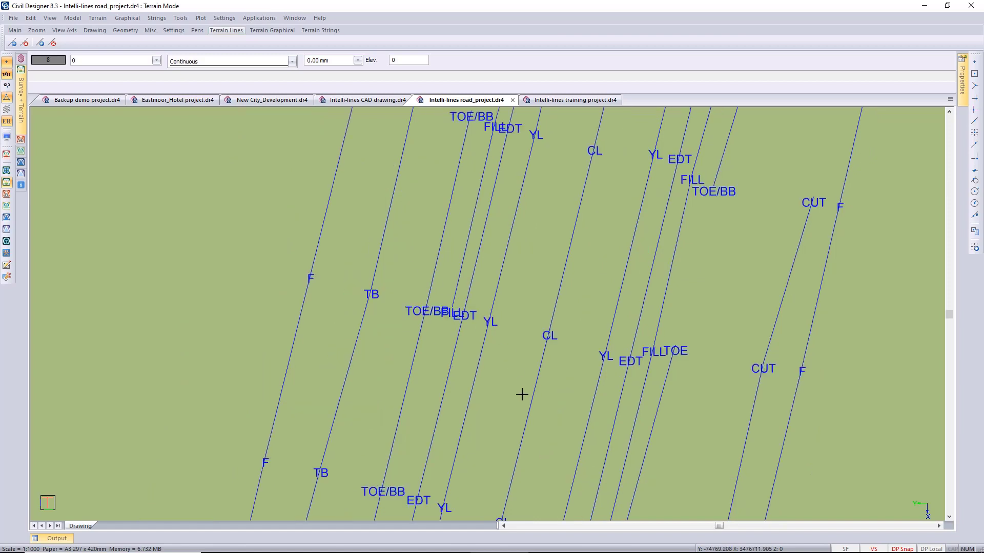
scroll(459, 232, down, 2)
mouse_move(459, 232)
middle_down()
mouse_move(478, 215)
mouse_move(476, 294)
mouse_move(460, 346)
middle_up()
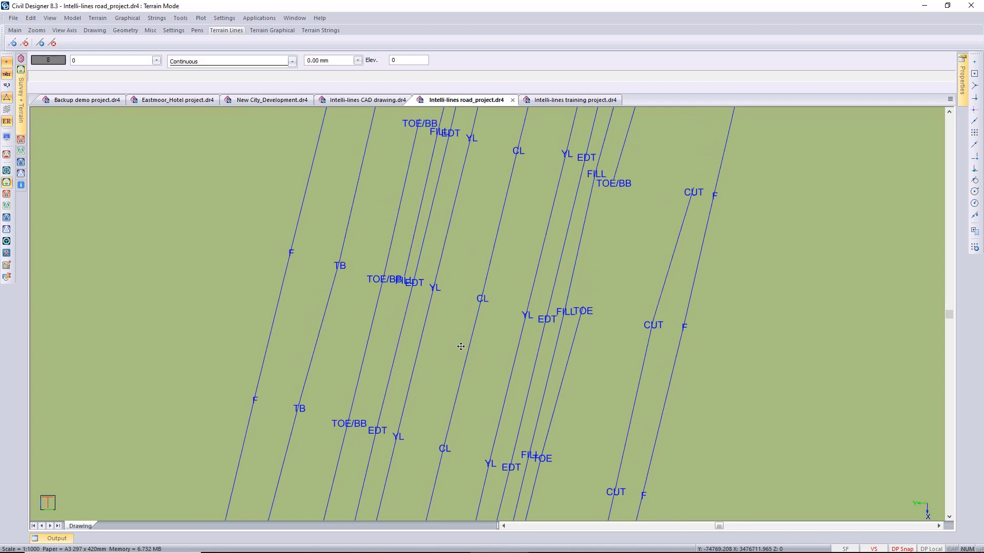
right_click(592, 292)
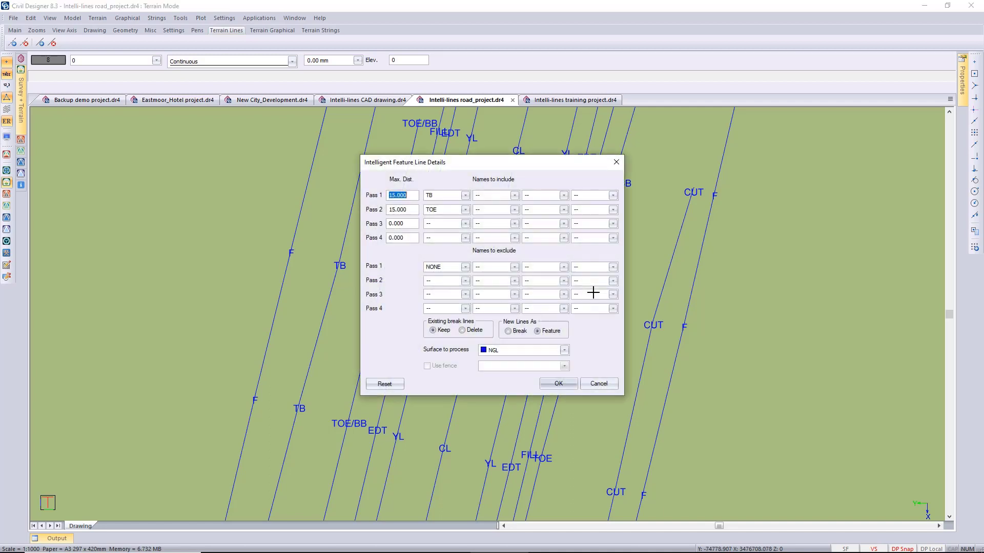
drag(491, 165, 403, 149)
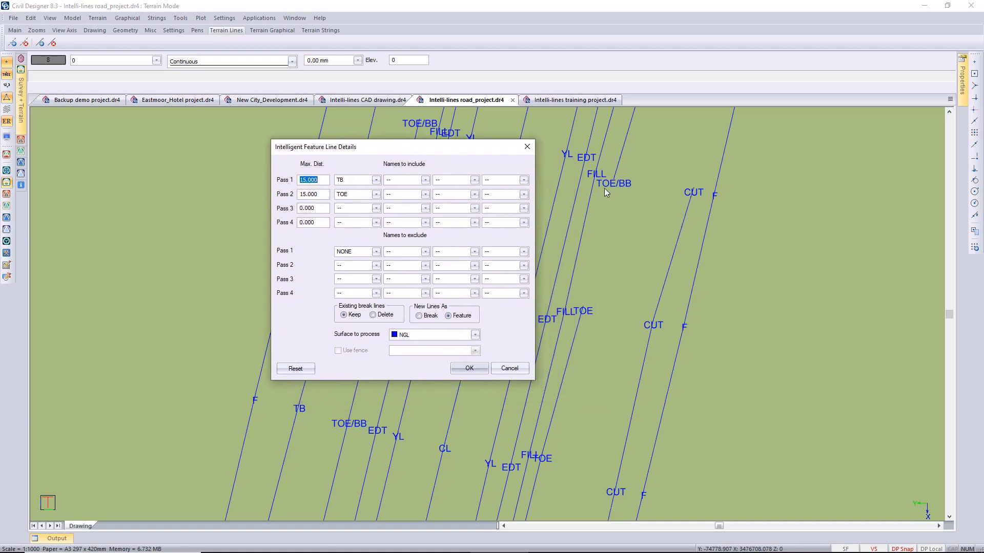
click(425, 194)
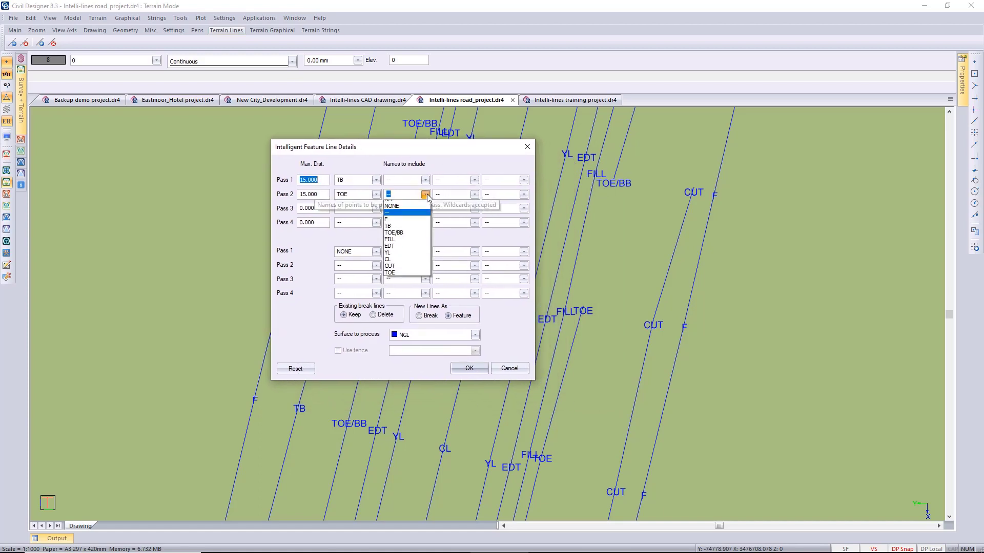
click(407, 237)
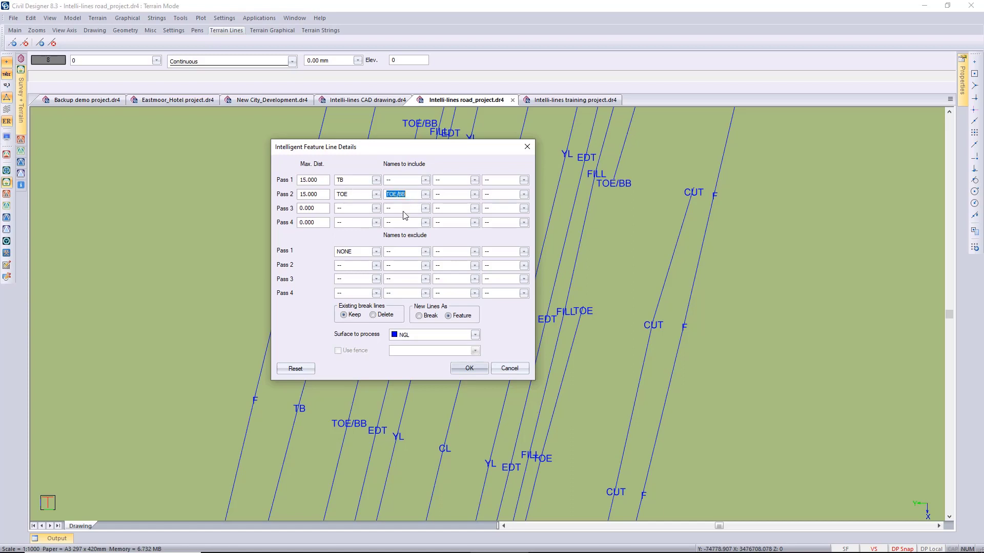
click(325, 208)
click(507, 369)
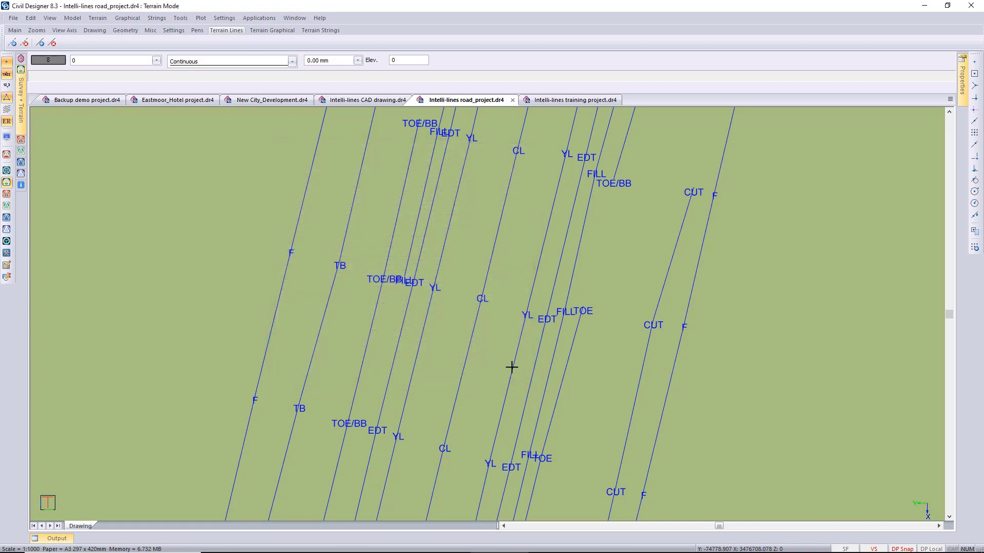
scroll(461, 330, up, 2)
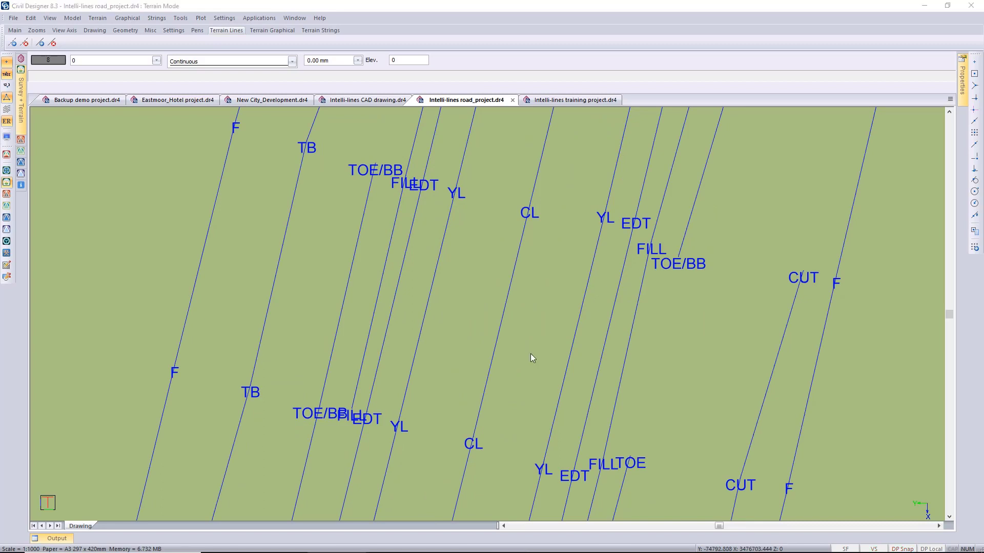
scroll(530, 344, down, 2)
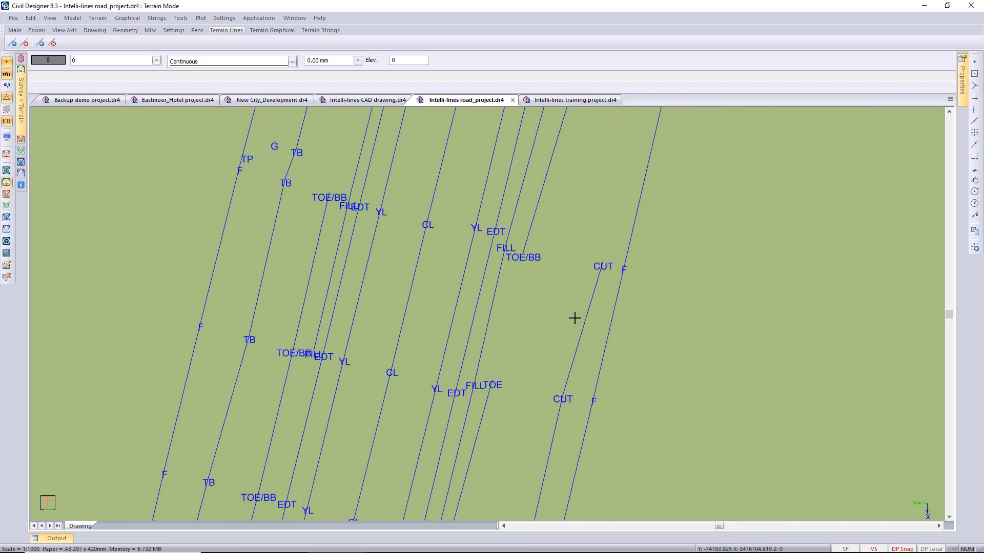
Step: Add a feature line from the unconnected TOE point to the TOE/BB point on the next cross-section, snapping to points
middle_drag(574, 318, 516, 400)
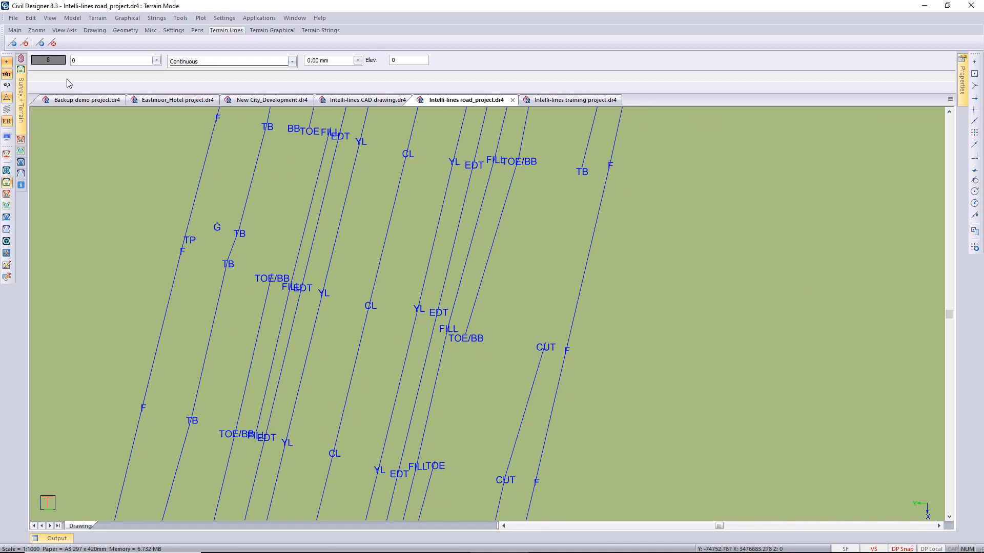
click(40, 45)
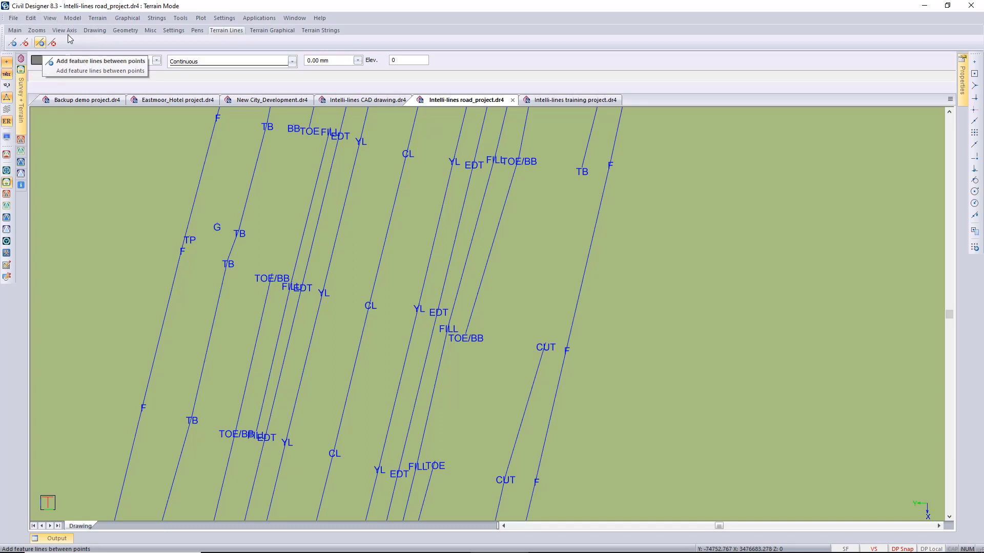
click(40, 43)
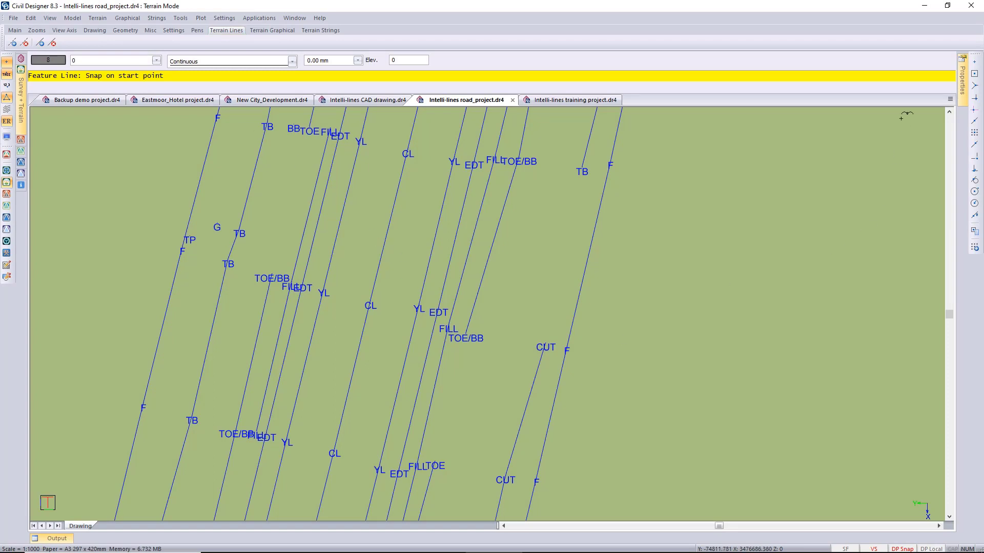
click(974, 75)
click(434, 464)
click(470, 339)
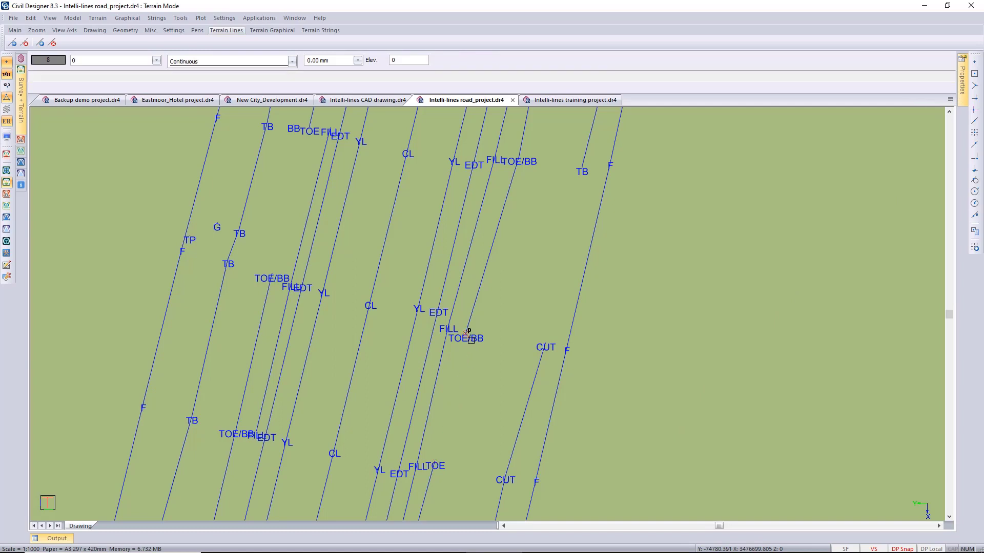
right_click(522, 326)
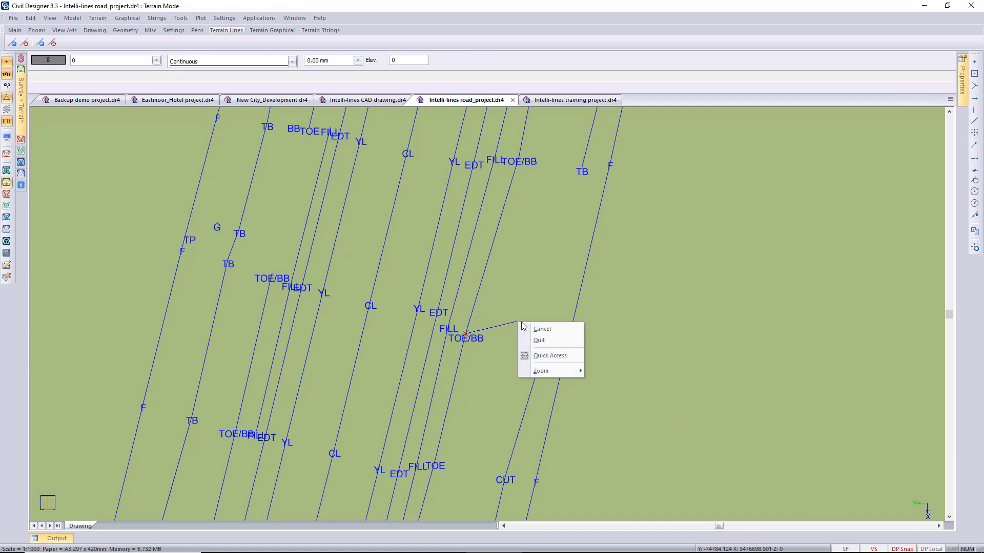
click(541, 329)
Step: Add a feature line from the last CUT point to the TB point on the next cross-section, and end the command
click(545, 342)
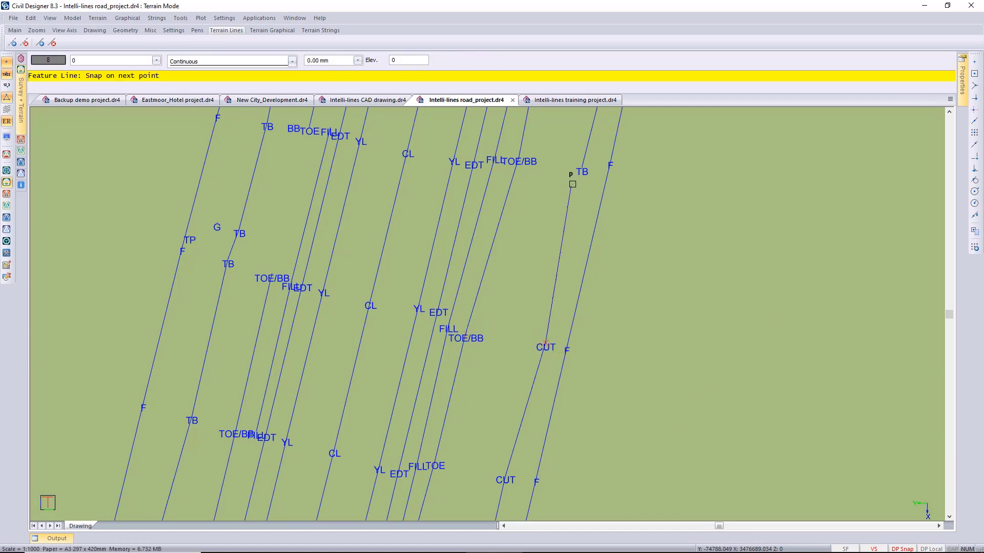
click(581, 168)
right_click(544, 275)
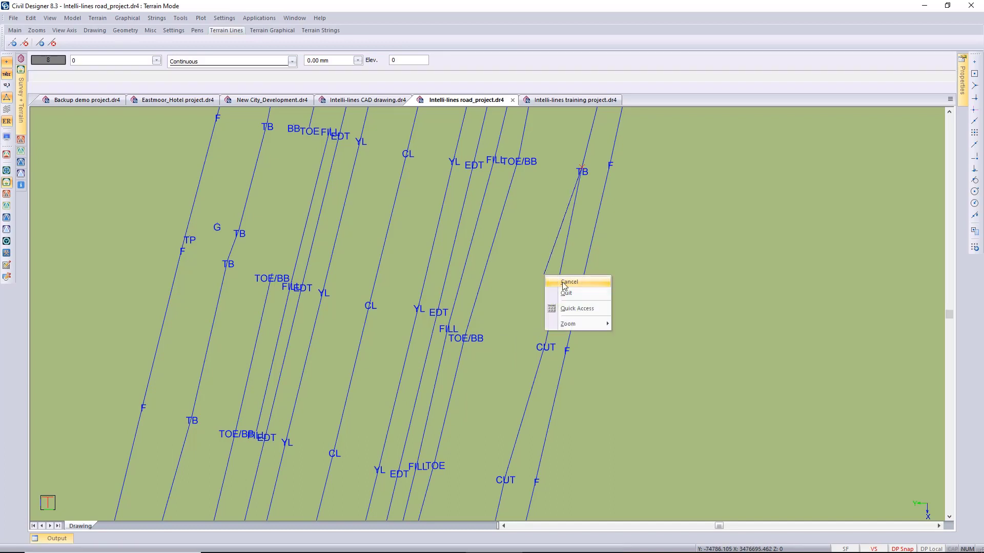
click(566, 293)
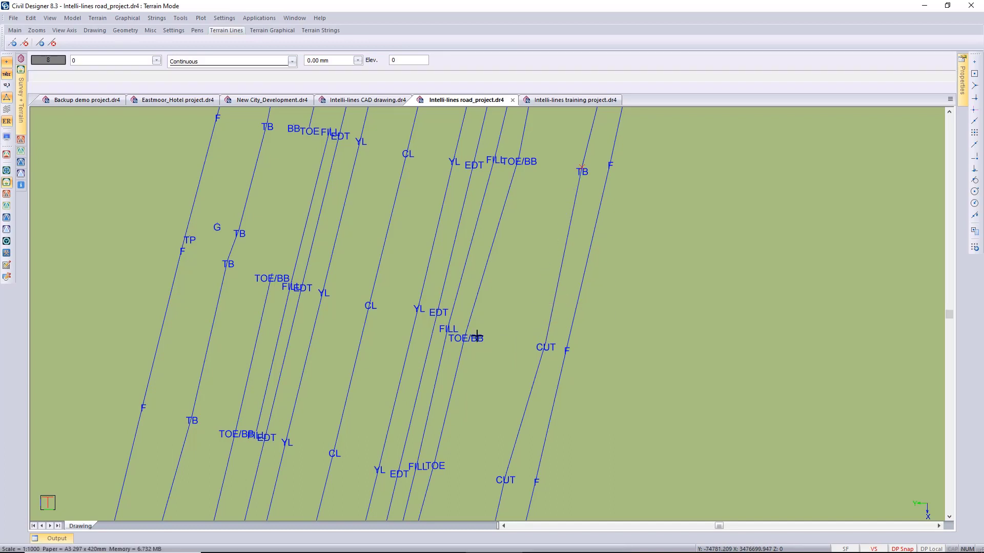
Step: Add another feature line joining the TOE/BB point beside the opposite FILL line to the neighbouring TOE point next to BB
key(space)
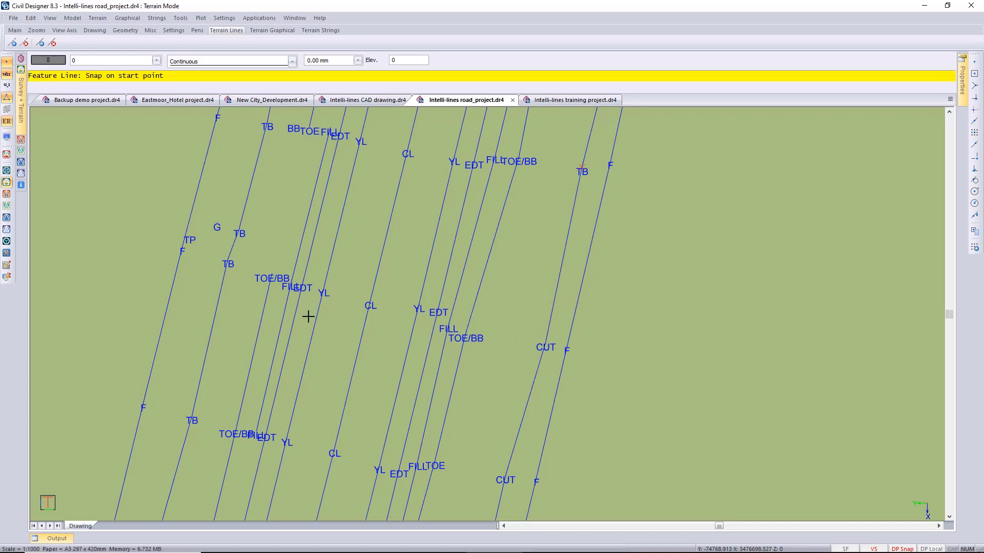
click(273, 271)
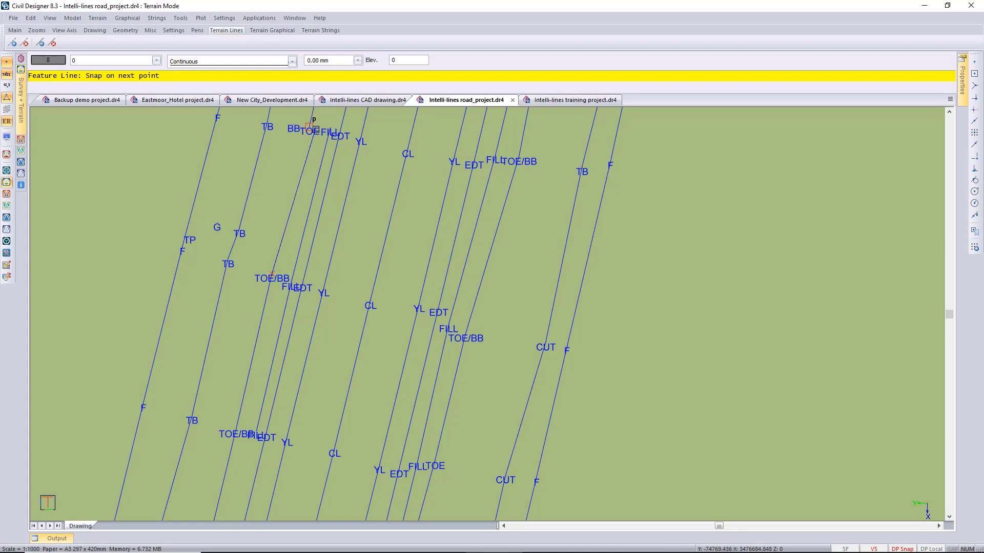
click(315, 129)
key(Escape)
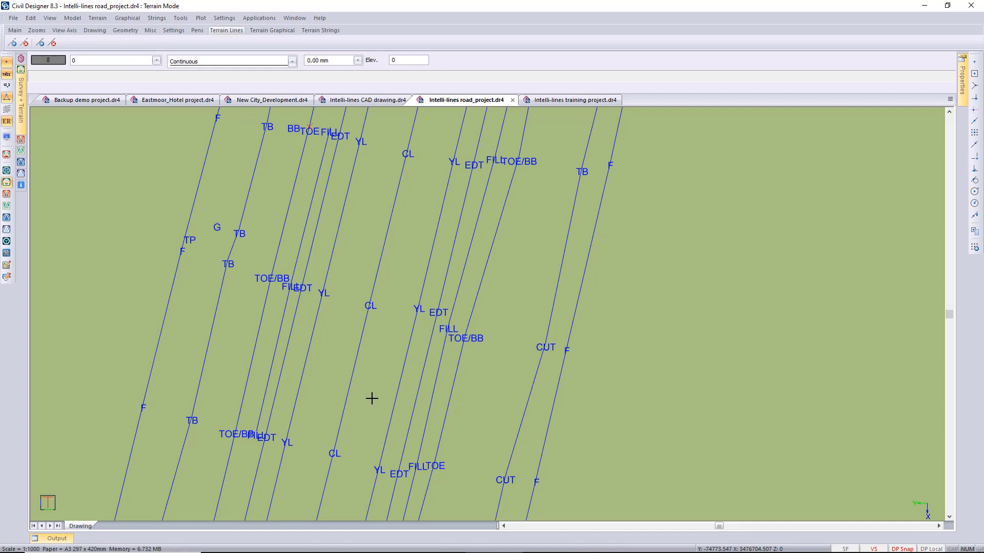
Step: Triangulate the NGL surface in memory with a maximum line length of 25
mouse_move(372, 398)
middle_down()
mouse_move(413, 400)
mouse_move(424, 415)
middle_up()
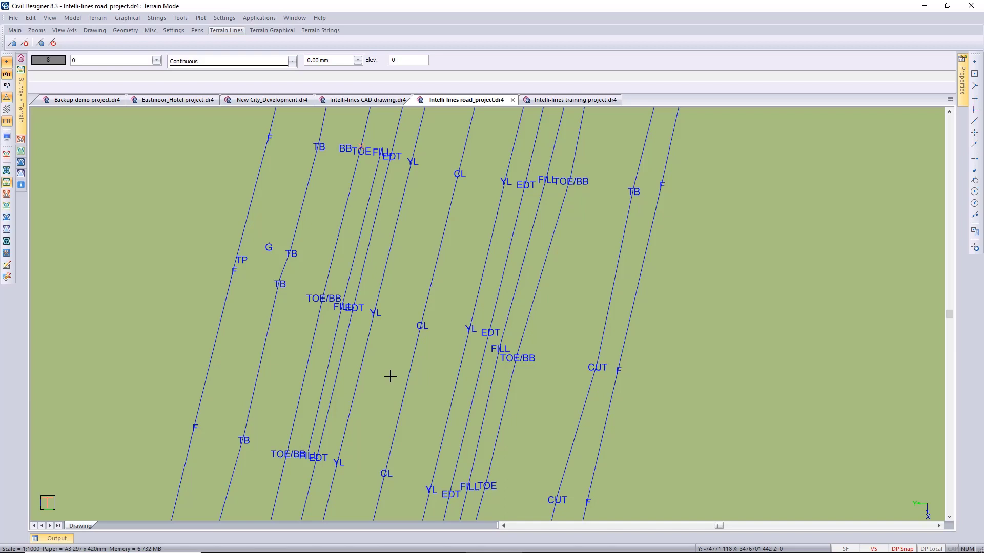
middle_click(448, 353)
middle_click(447, 354)
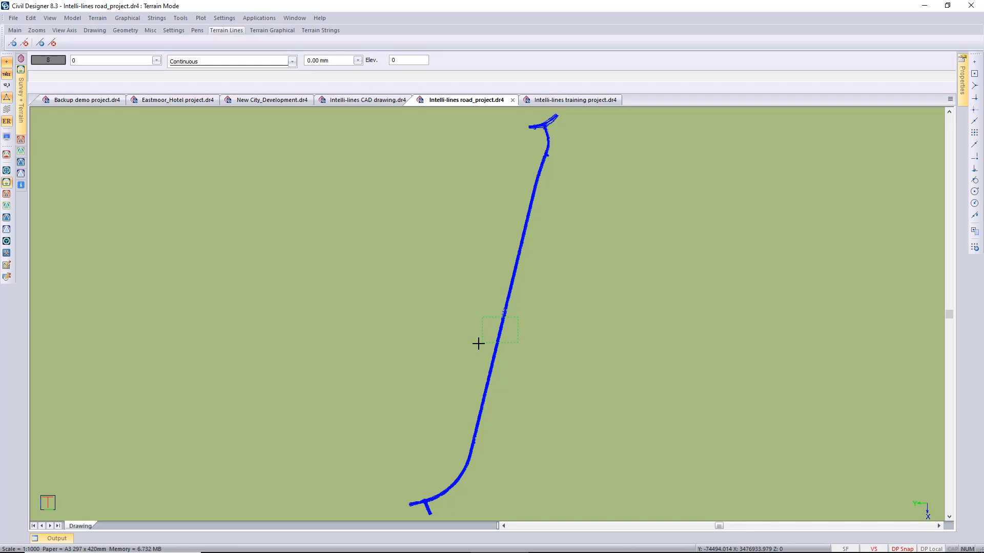
scroll(478, 343, up, 5)
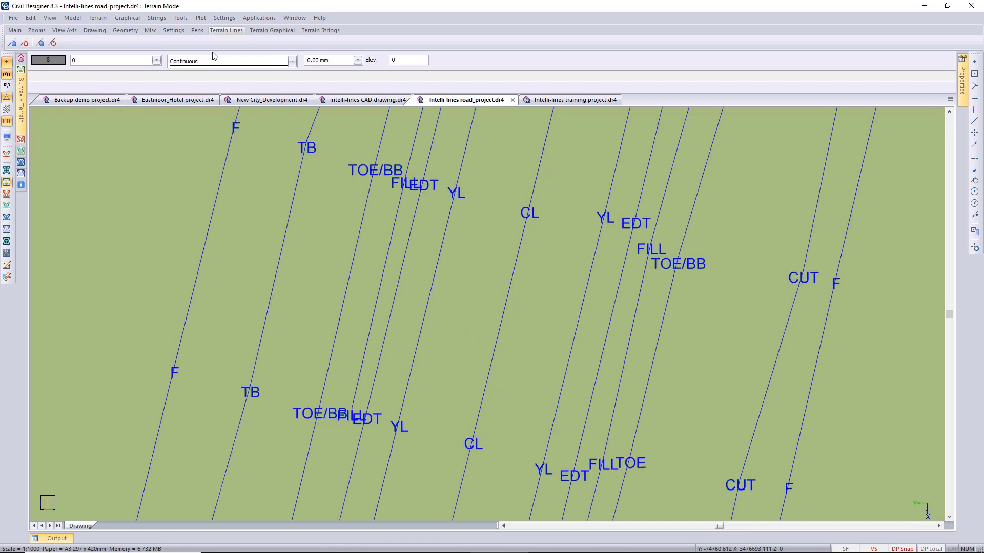
click(72, 19)
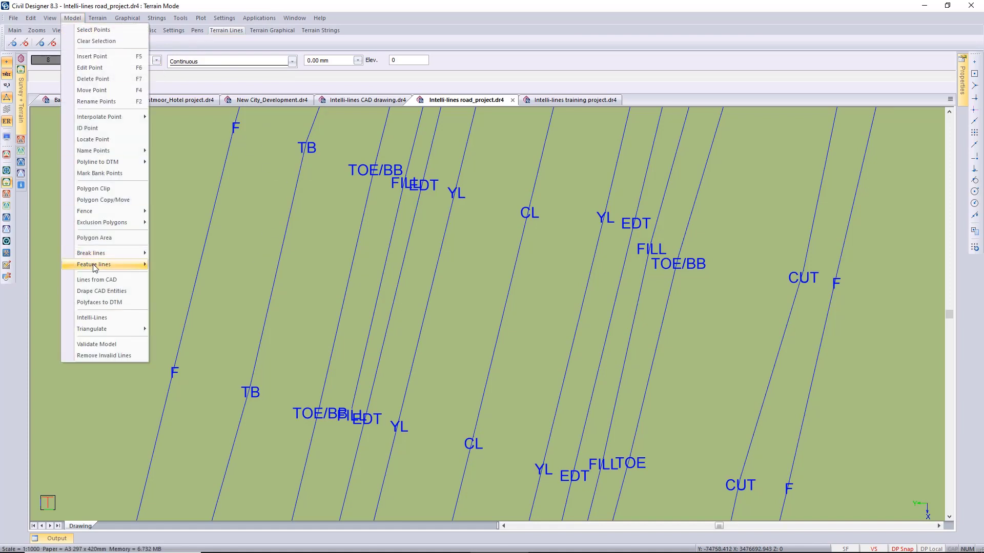
mouse_move(118, 328)
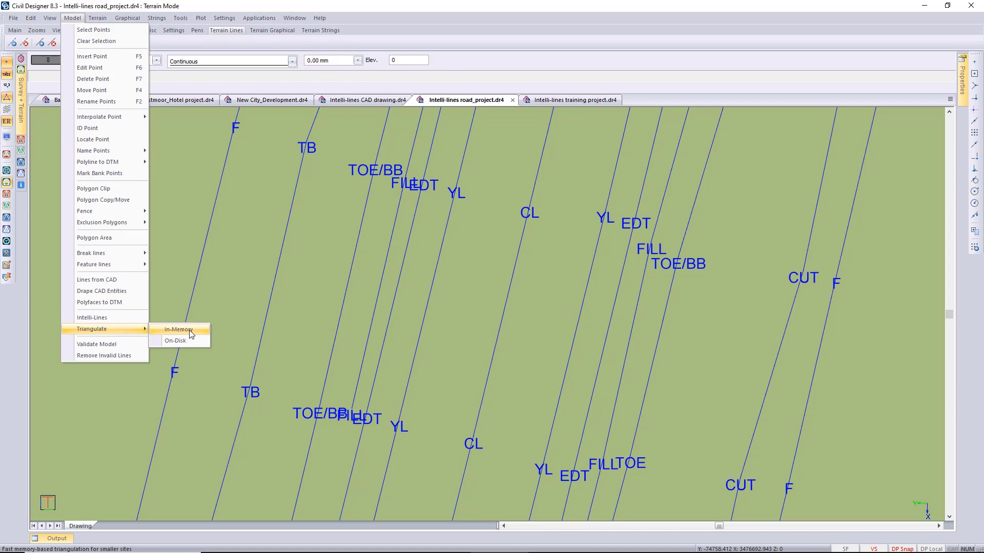
click(191, 332)
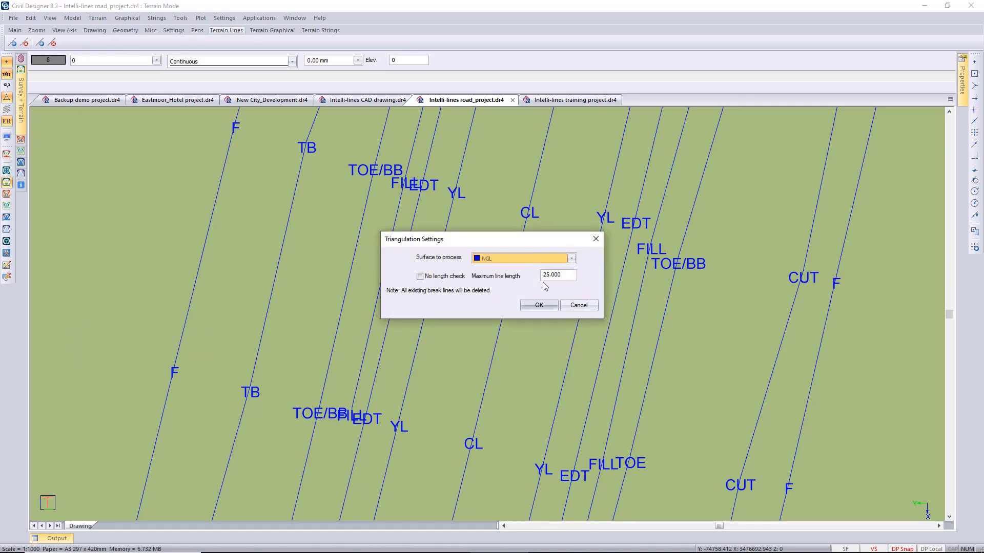
click(539, 305)
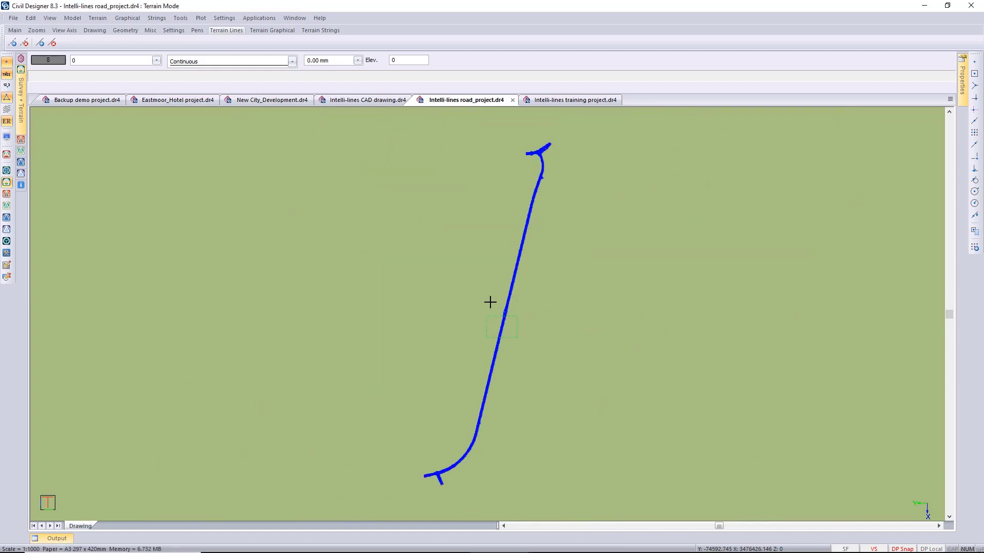
Step: Set the terrain display to draft text at size 4 mm with the HIDDEN2 line style for break lines
scroll(490, 302, up, 5)
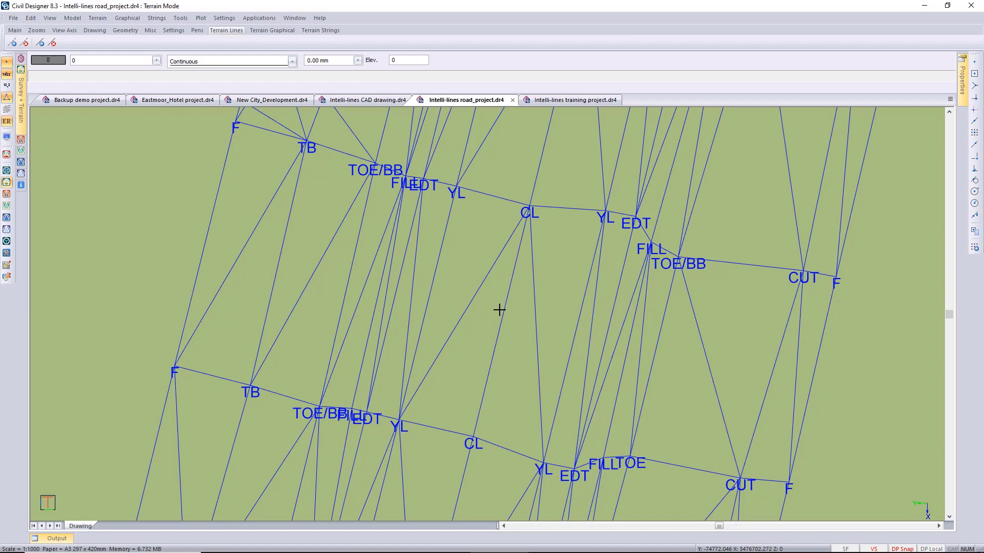
scroll(499, 309, down, 5)
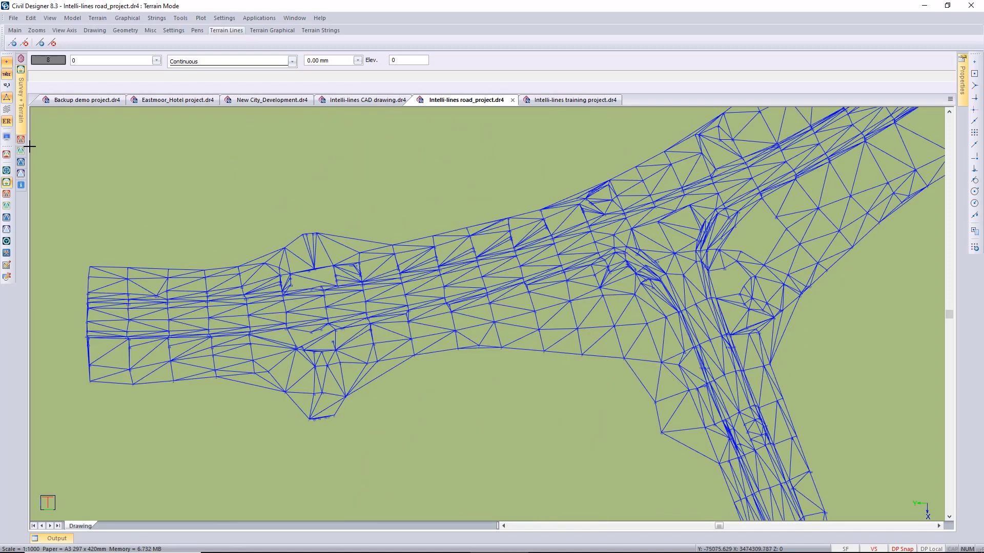
click(11, 137)
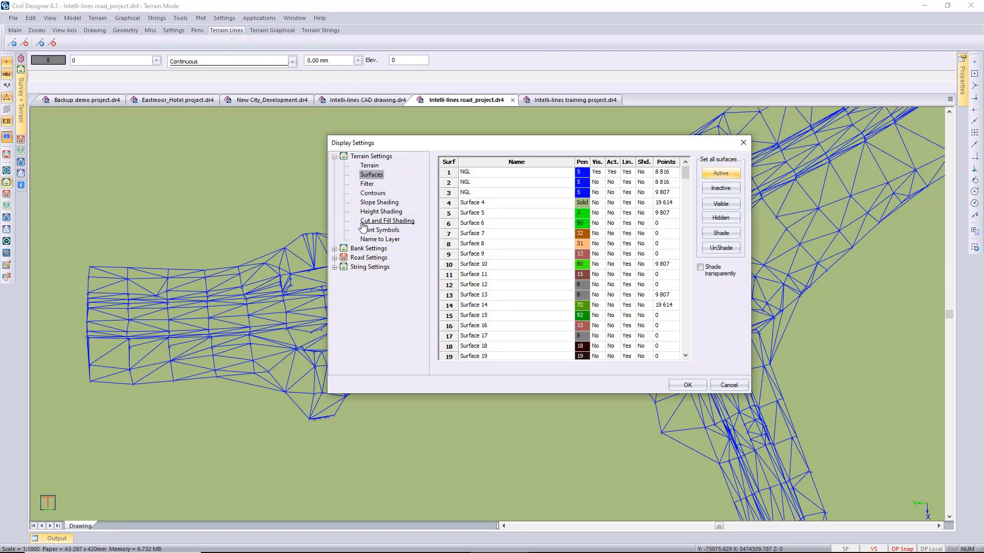
click(370, 166)
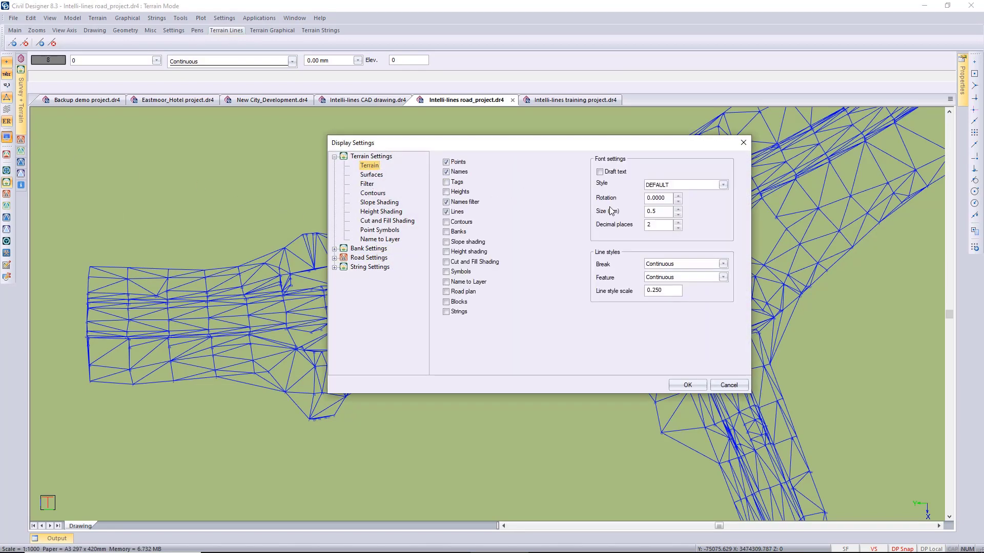
click(600, 172)
double_click(660, 215)
text(4)
click(715, 267)
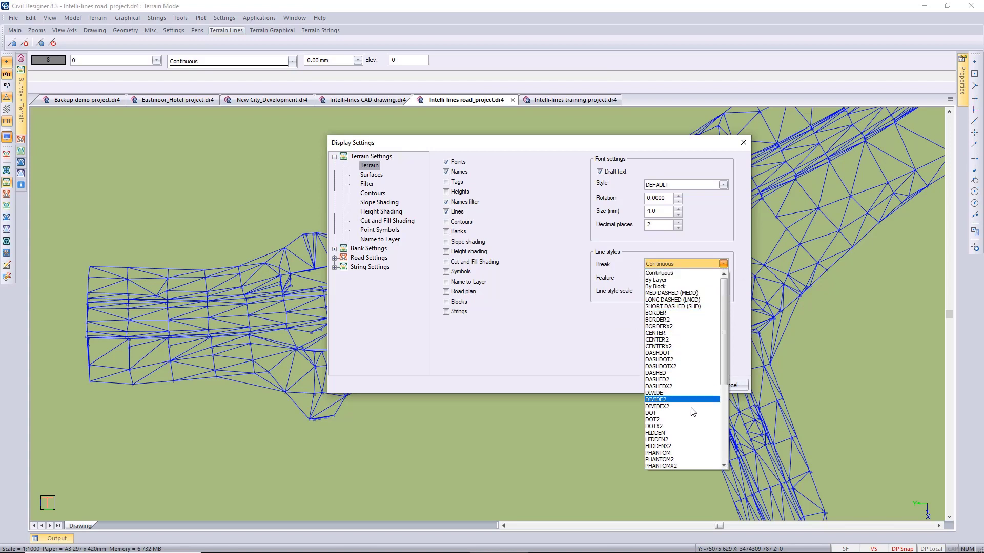
click(686, 439)
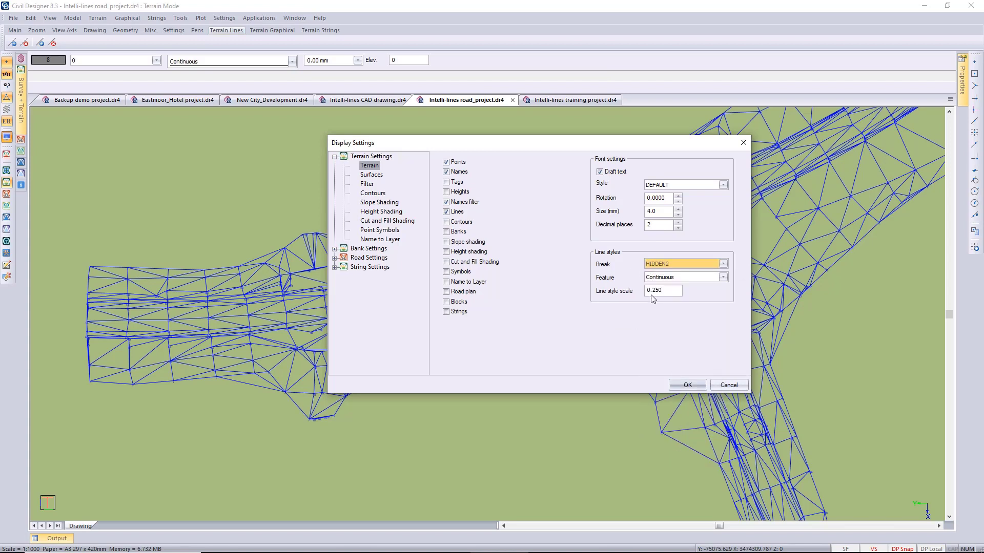
click(687, 385)
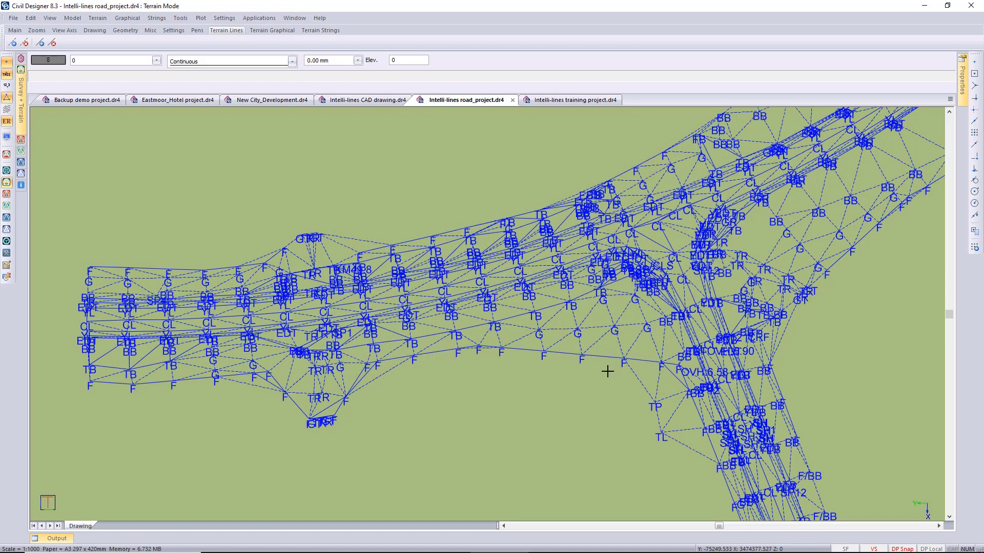